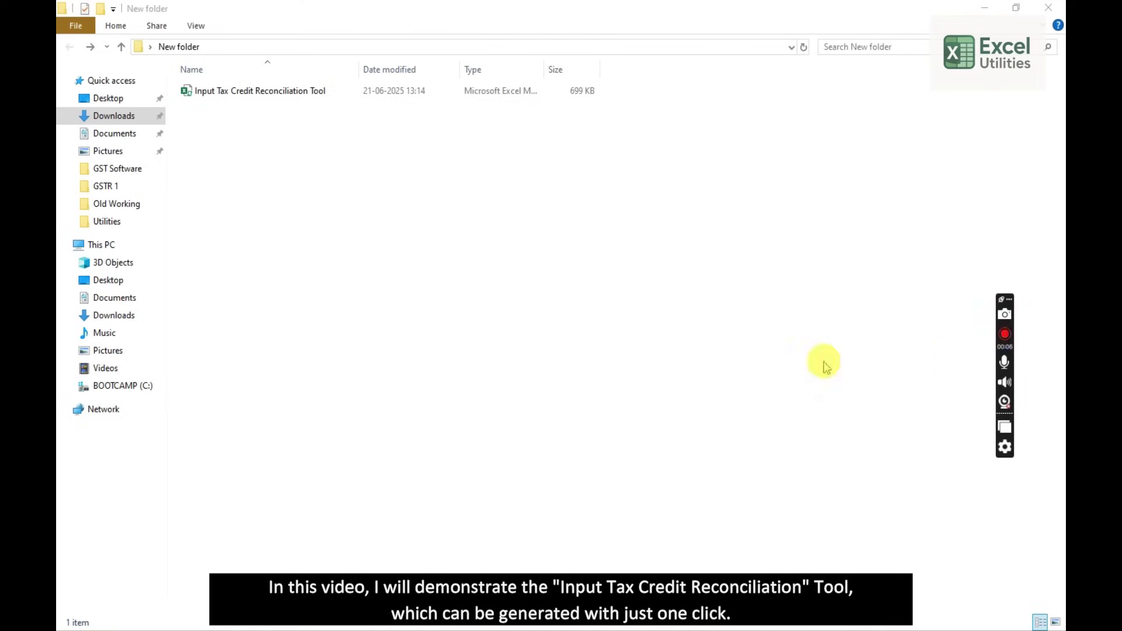
Open the Input Tax Credit Reconciliation Tool workbook and collapse the ribbon above its Dashboard
double_click(265, 94)
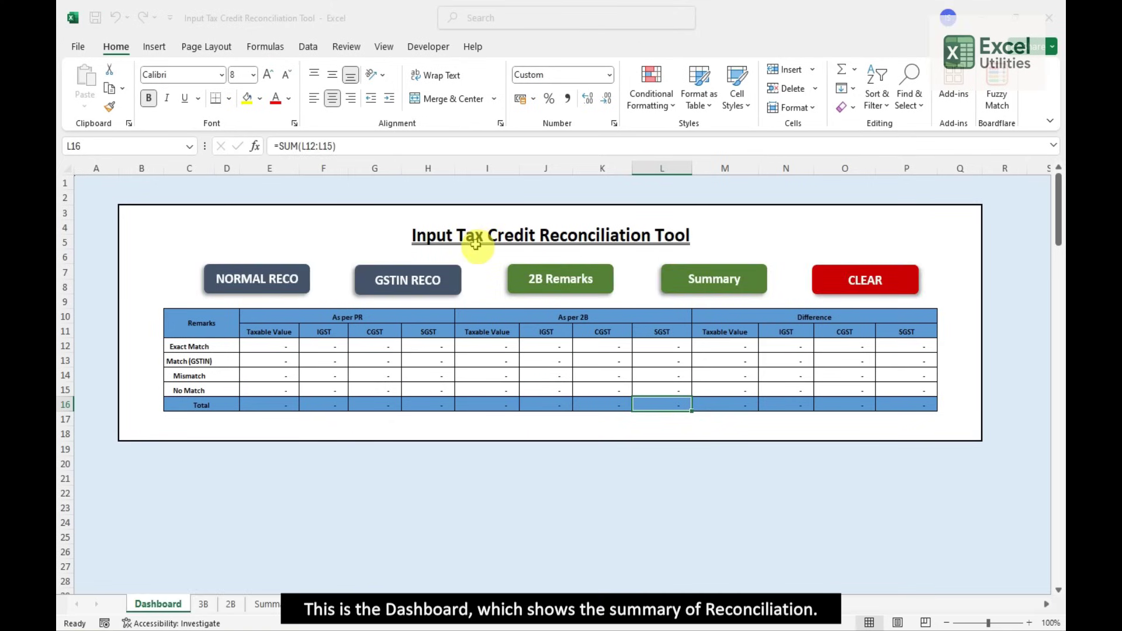
click(360, 228)
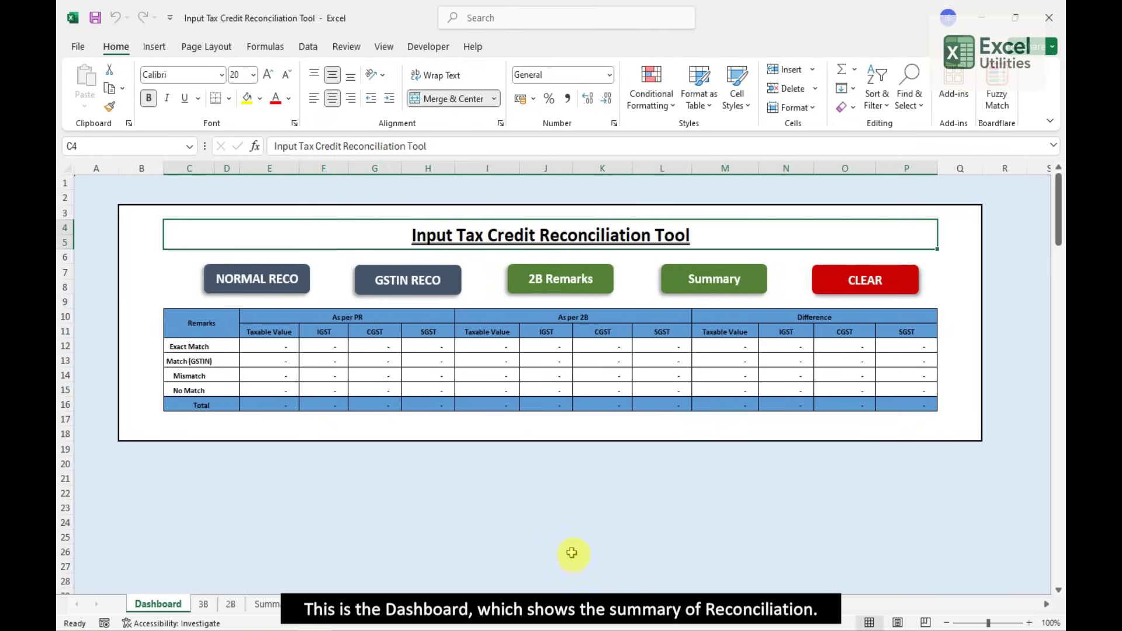
click(563, 521)
key(ctrl+F1)
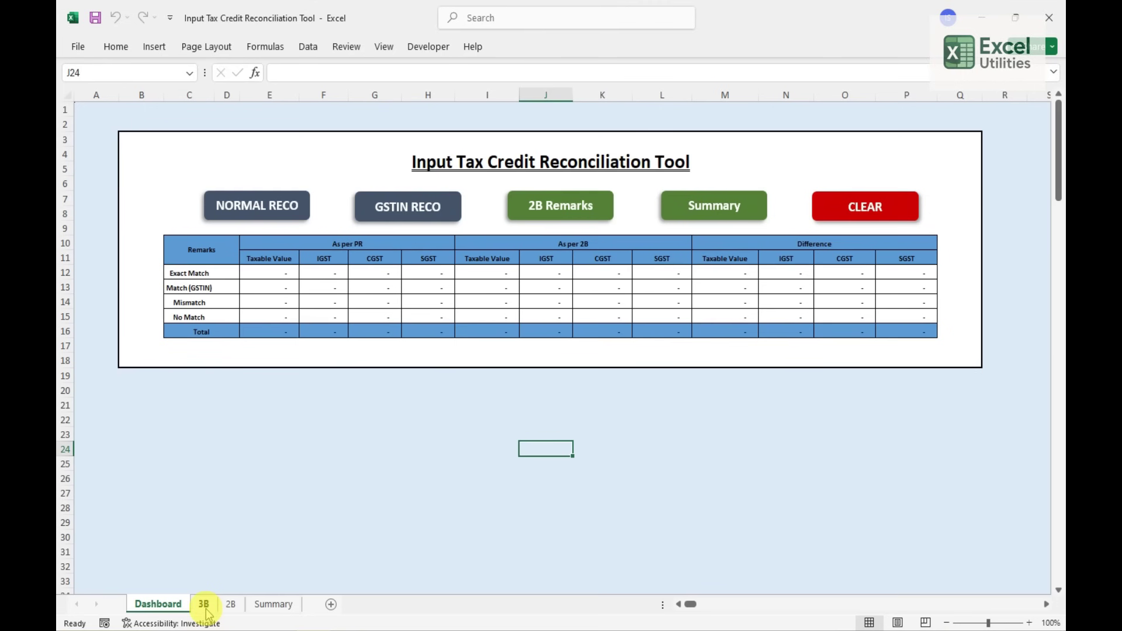
Examine the purchase register on sheet 3B and the data on sheet 2B, including both Recon Remarks columns
click(204, 605)
scroll(593, 456, up, 1)
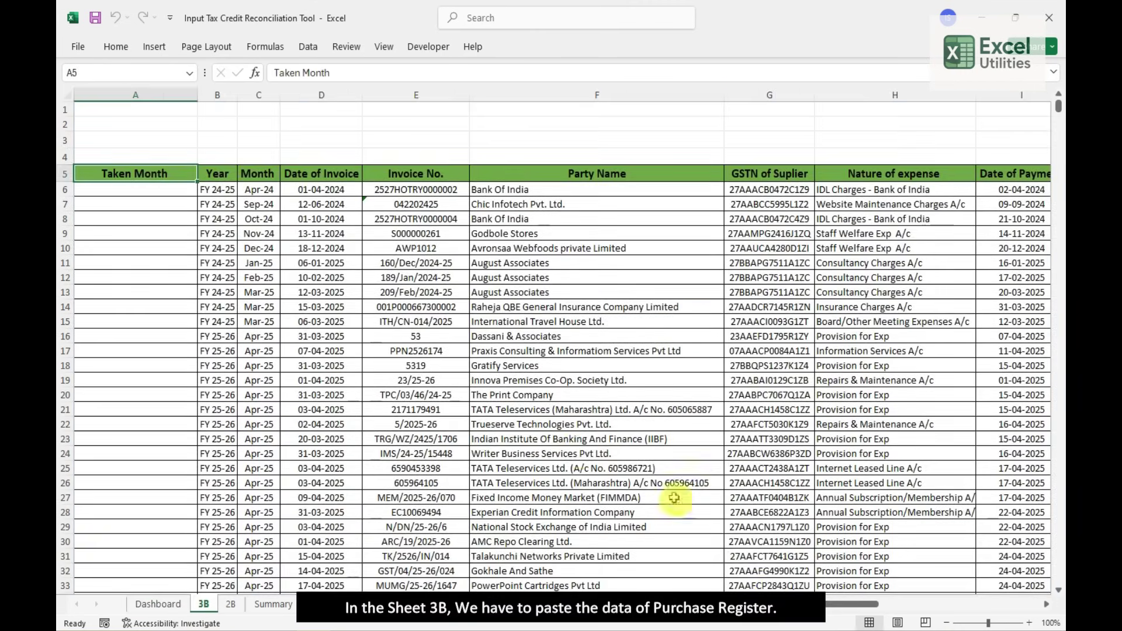
drag(784, 604, 954, 580)
click(917, 173)
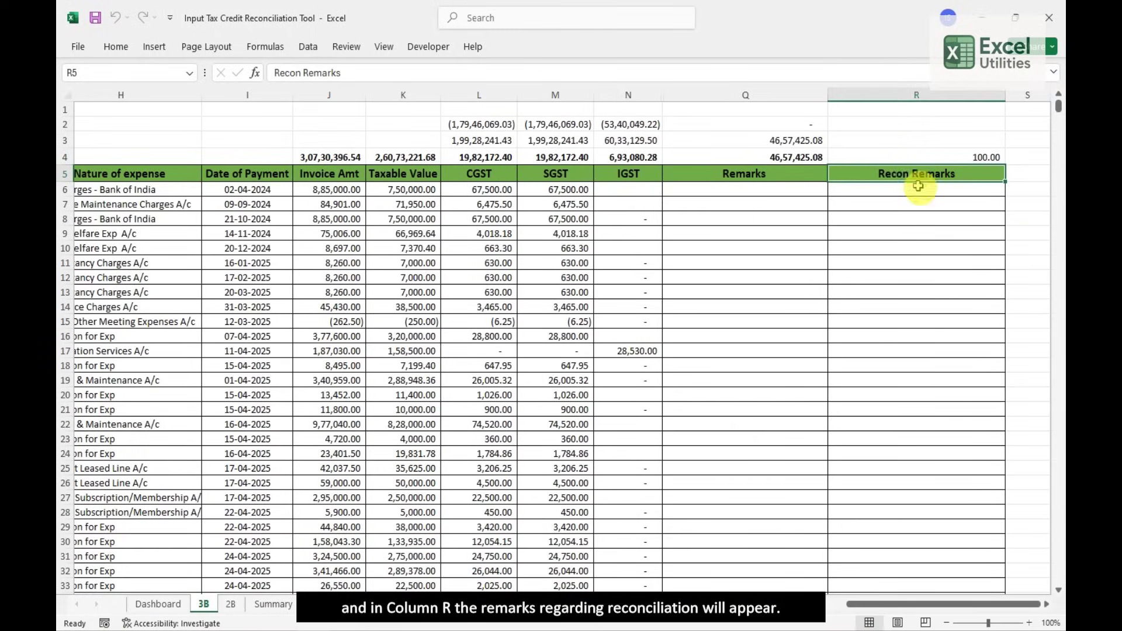
click(906, 95)
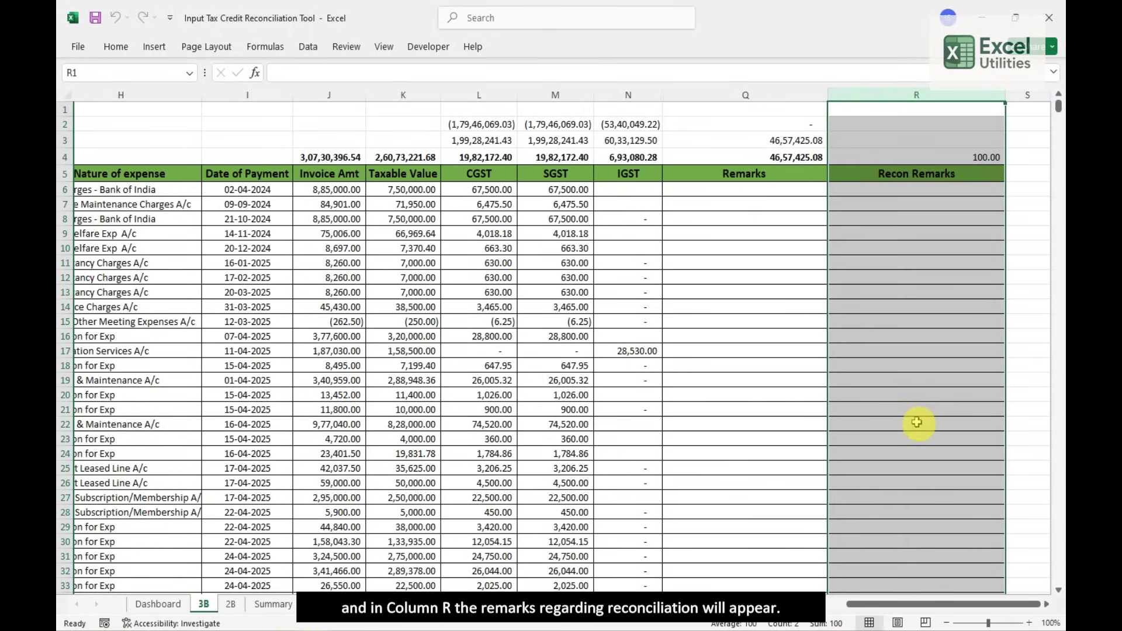
click(231, 604)
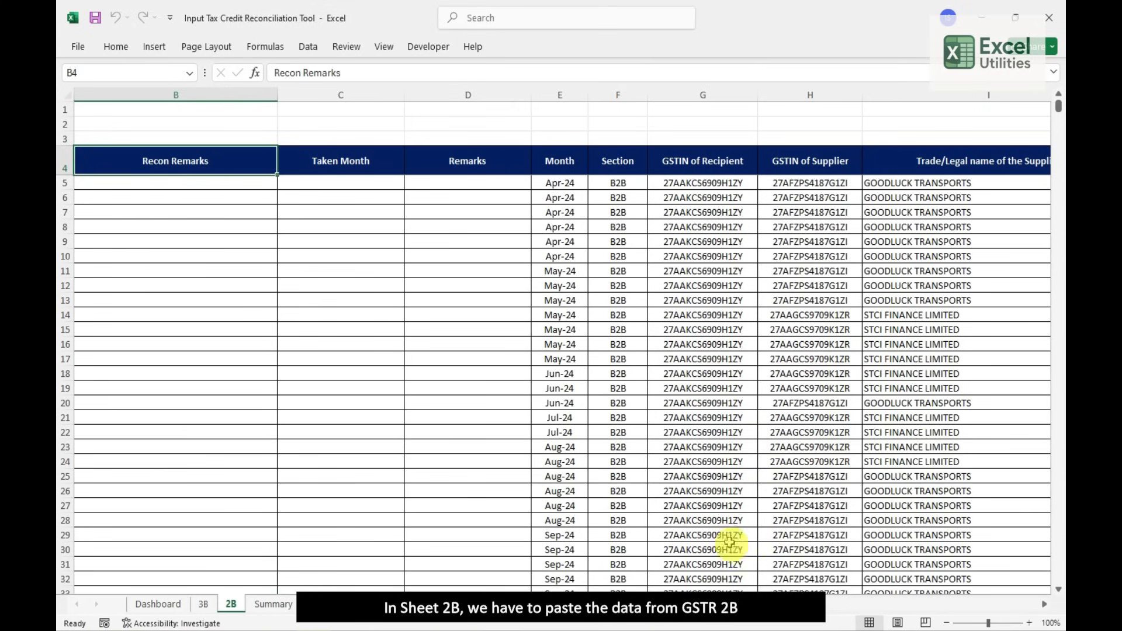
click(265, 94)
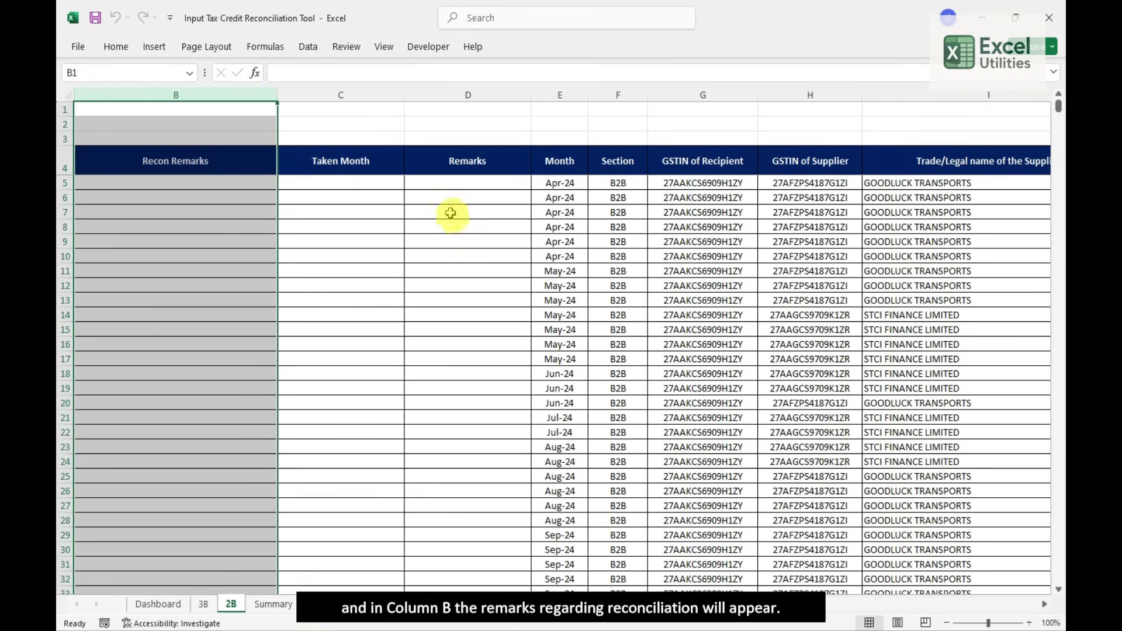
click(440, 169)
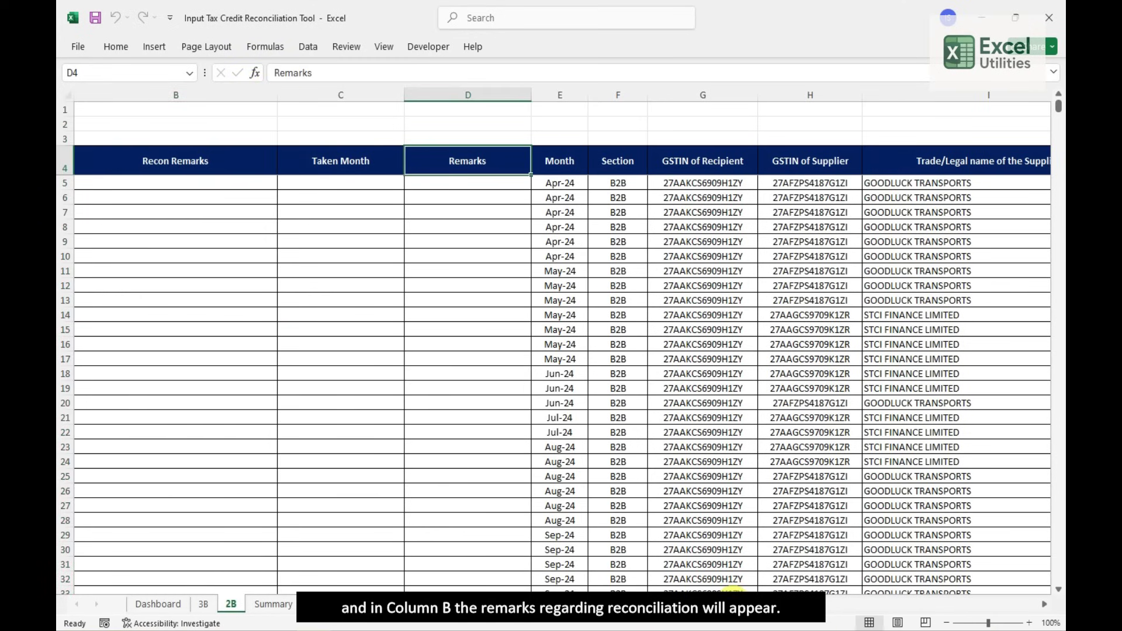
drag(733, 604, 705, 582)
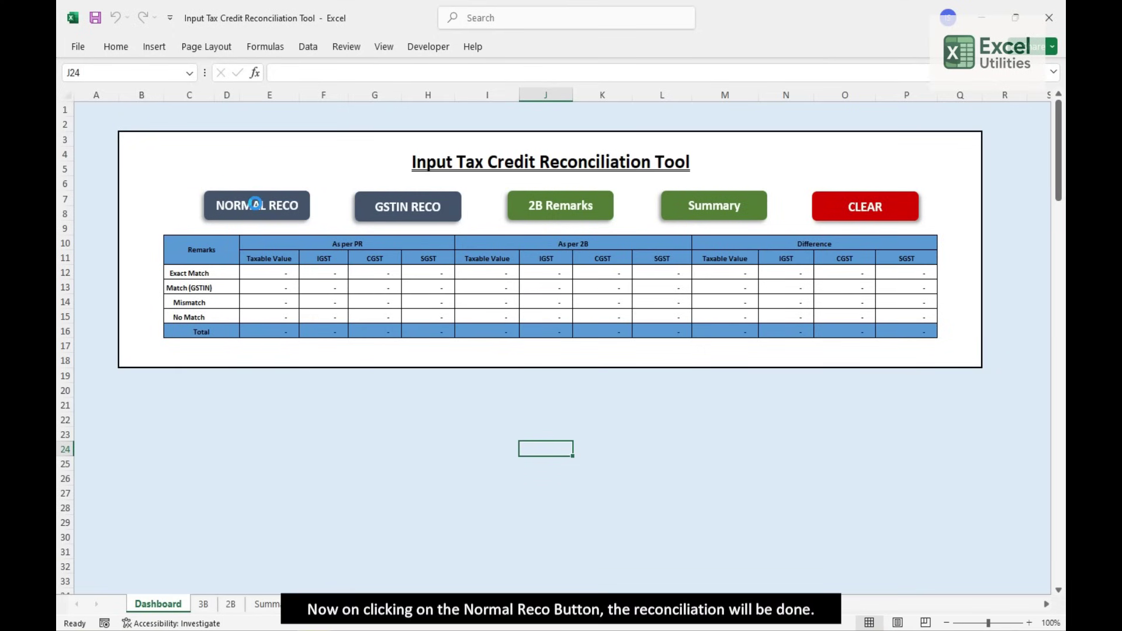
Run the Normal Reco reconciliation from the Dashboard and dismiss its completion message
click(256, 204)
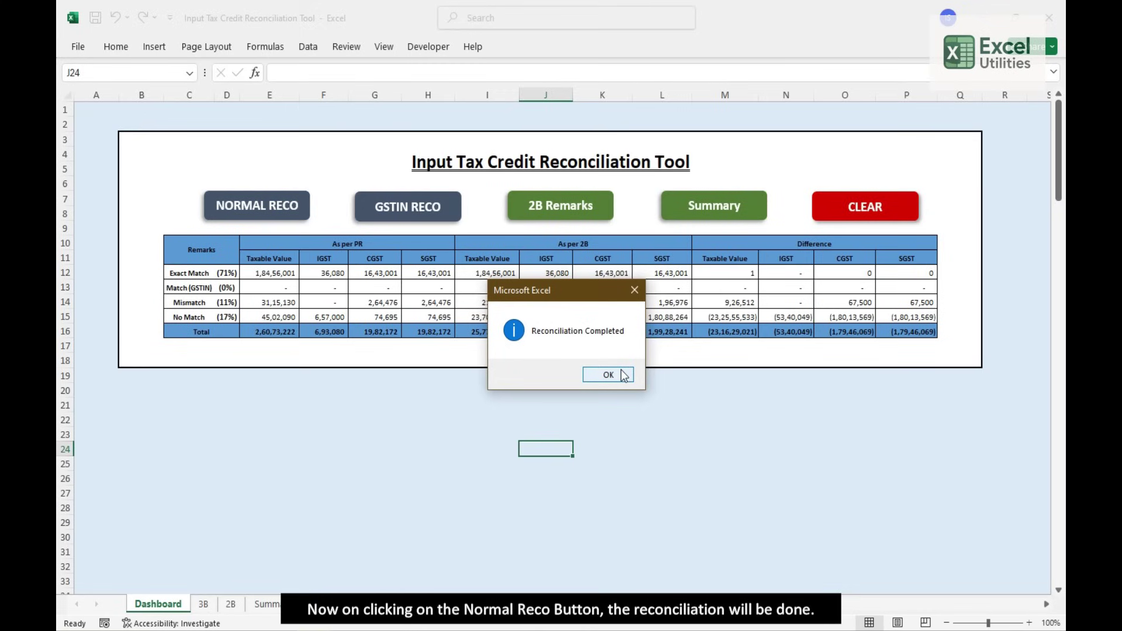
click(608, 374)
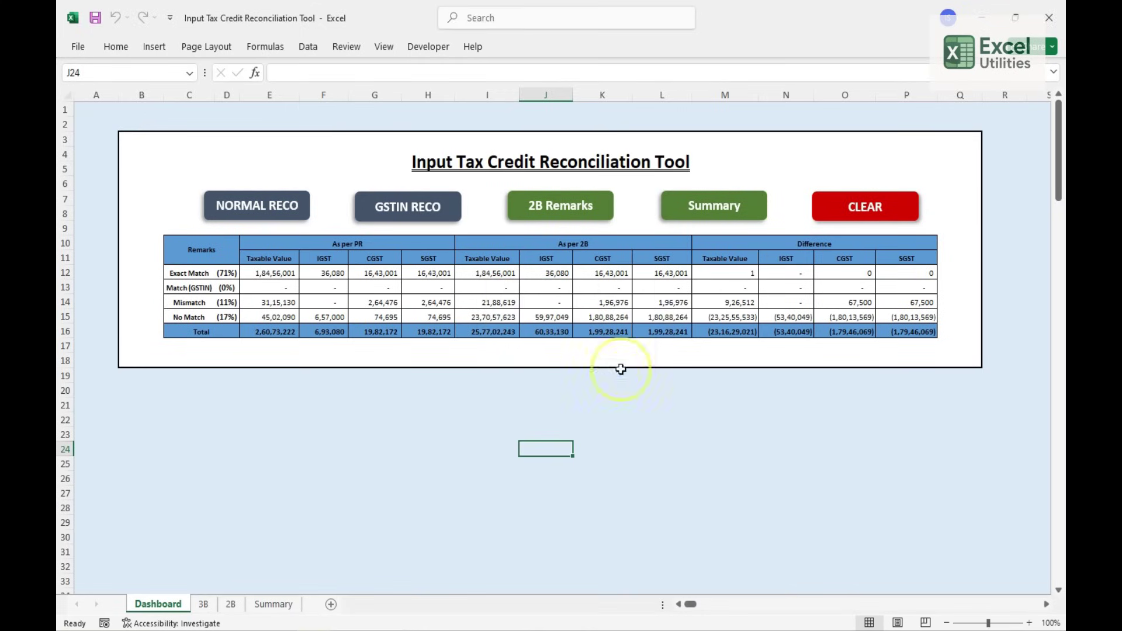
Turn on filters for the header row of sheet 3B and open the filter list of the Recon Remarks column
click(205, 605)
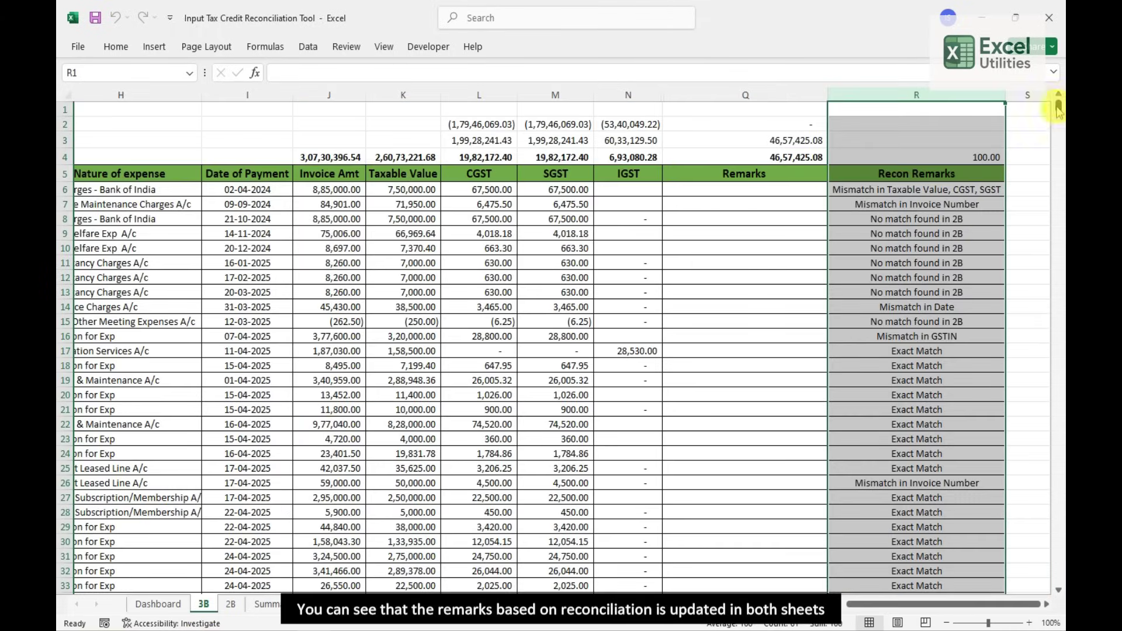
drag(1058, 108, 1059, 104)
click(967, 169)
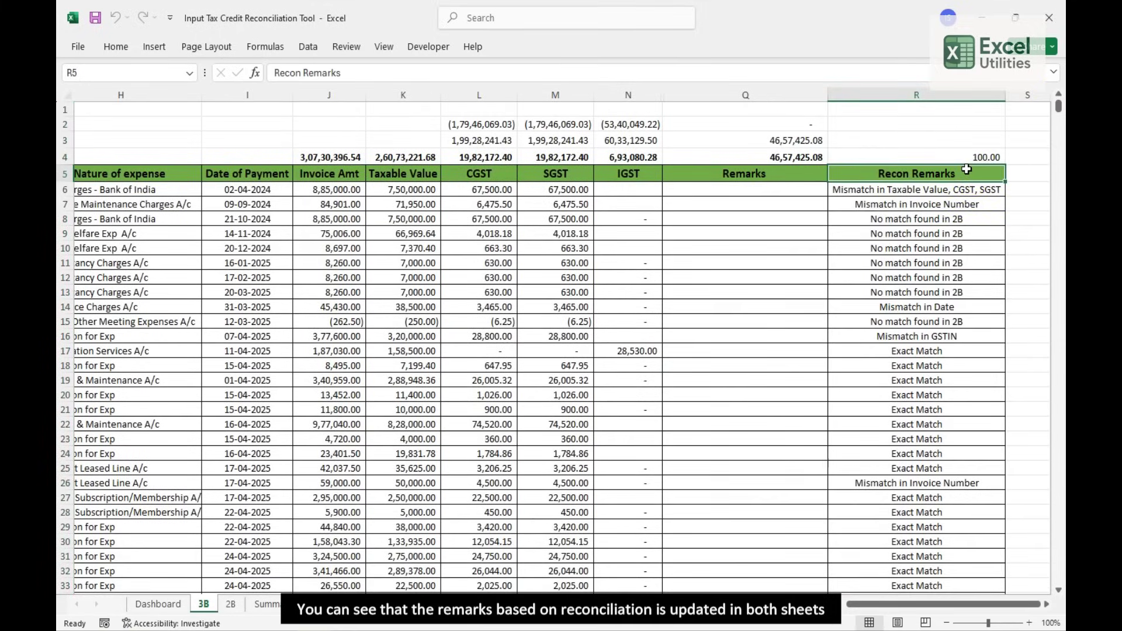
key(shift+space)
key(ctrl+shift+l)
key(Right)
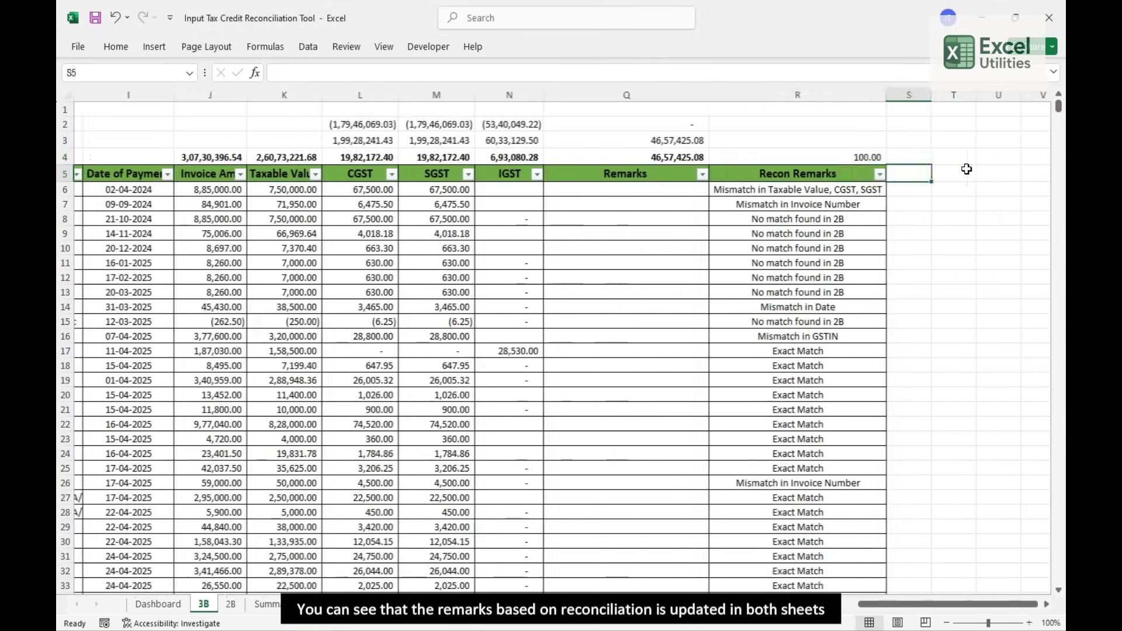
key(Left)
key(alt+Down)
key(Down)
key(Down)
key(Down)
key(Down)
key(Down)
key(Down)
key(Down)
key(Down)
key(Down)
key(Down)
key(Down)
key(Down)
key(Down)
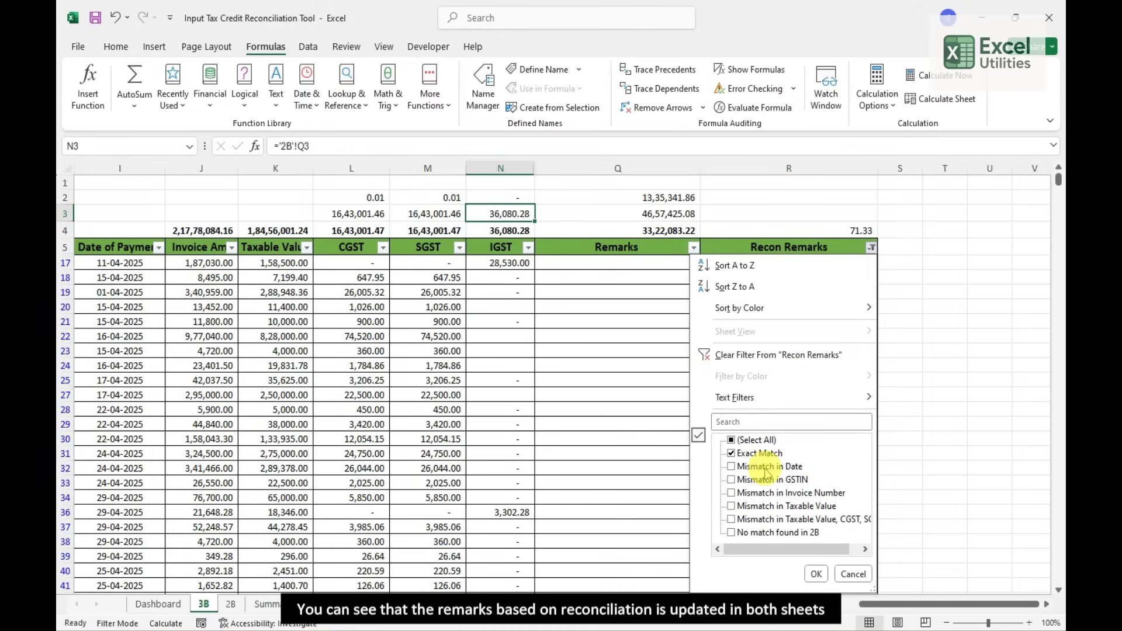
click(765, 466)
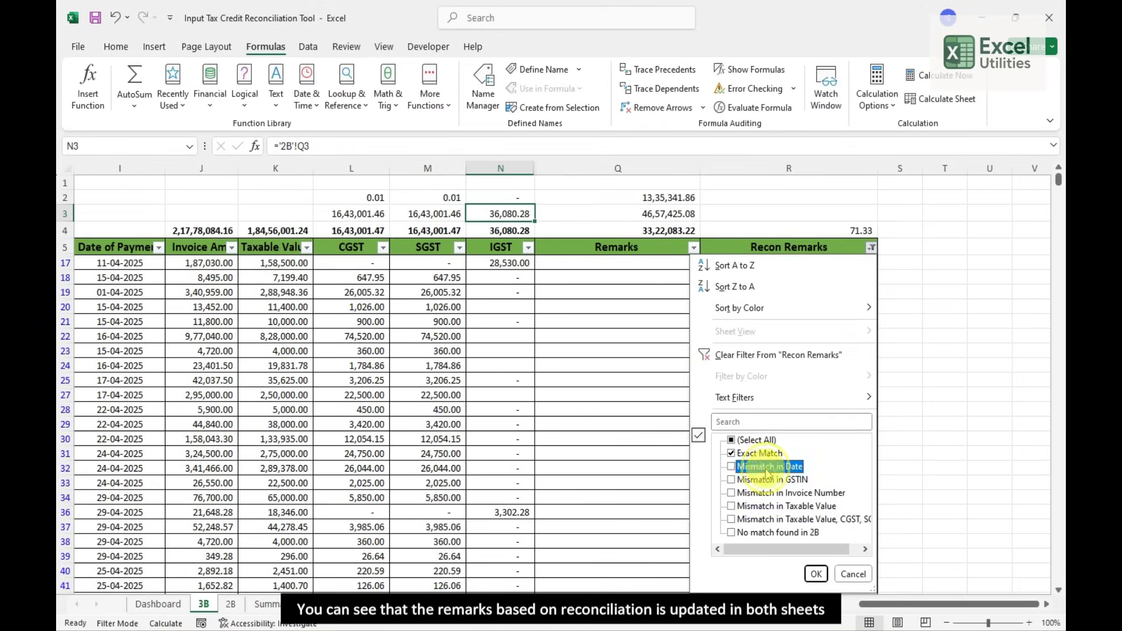
click(760, 454)
click(774, 481)
click(773, 467)
click(775, 482)
click(776, 493)
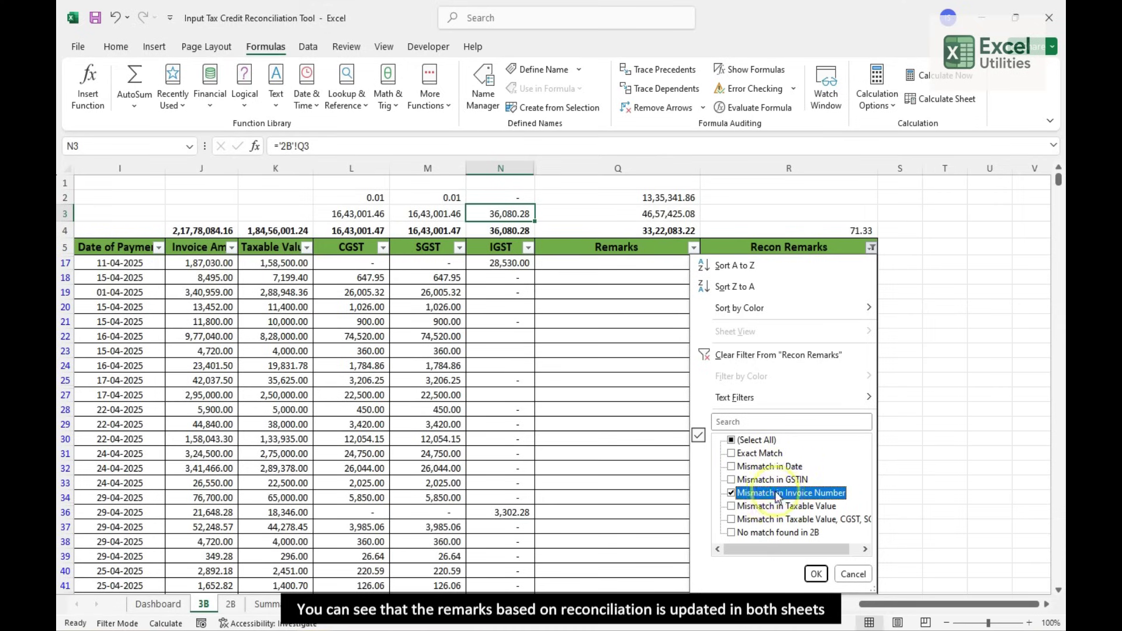
click(785, 506)
click(788, 519)
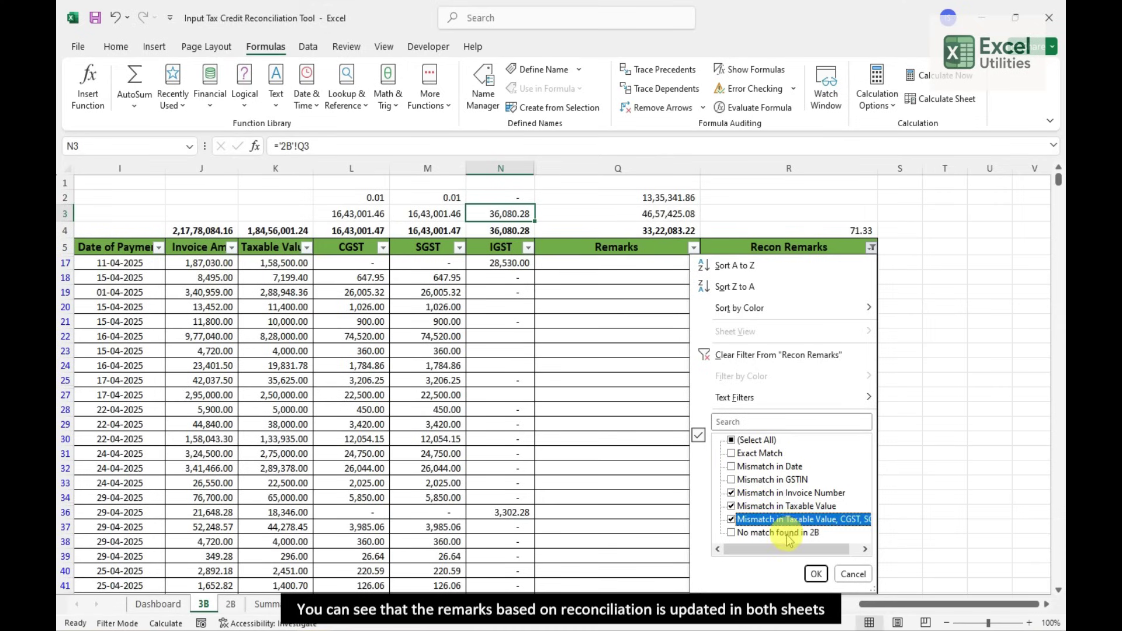
click(788, 535)
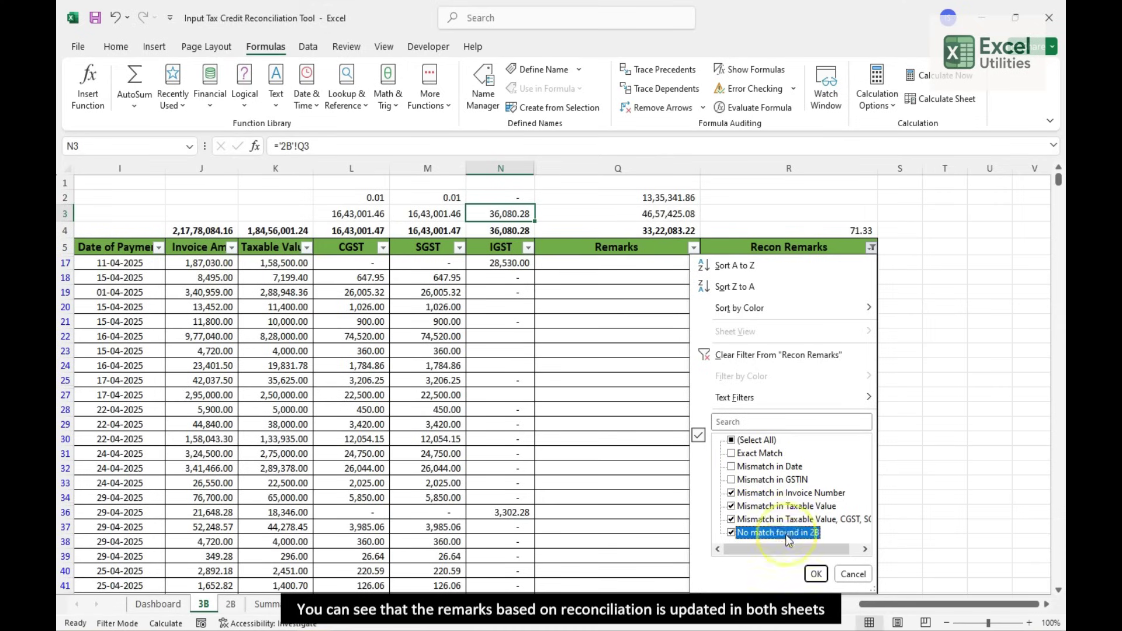
click(843, 578)
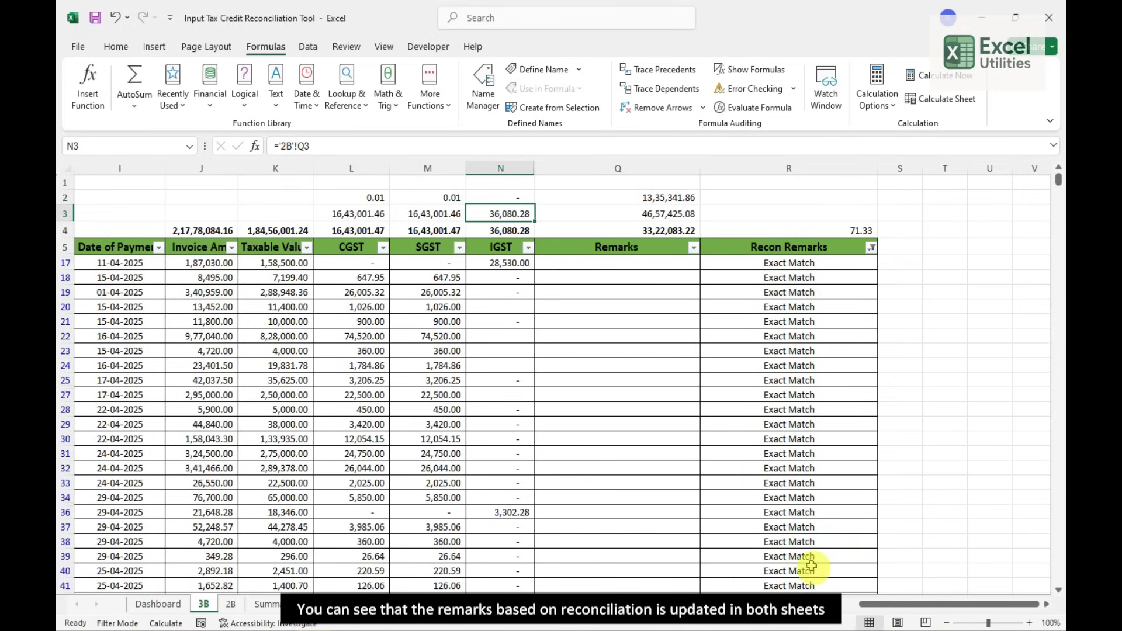
Reset the Recon Remarks filter on sheet 3B by selecting all remark types
click(873, 249)
click(734, 440)
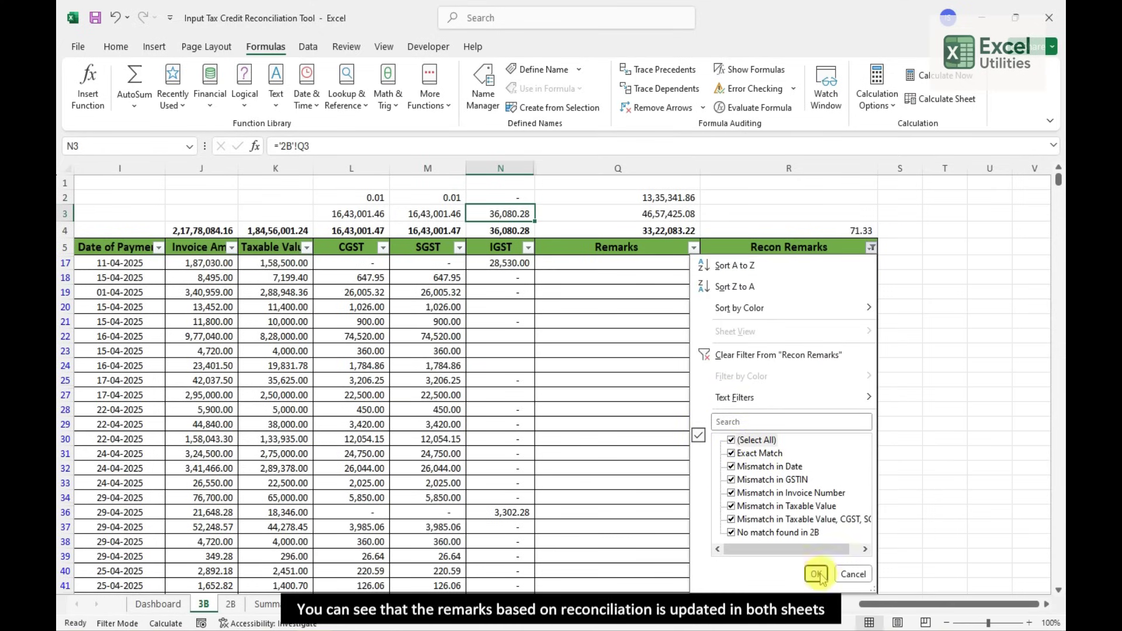
click(817, 574)
Reset the Recon Remarks filter on sheet 2B by selecting all remark types
click(232, 605)
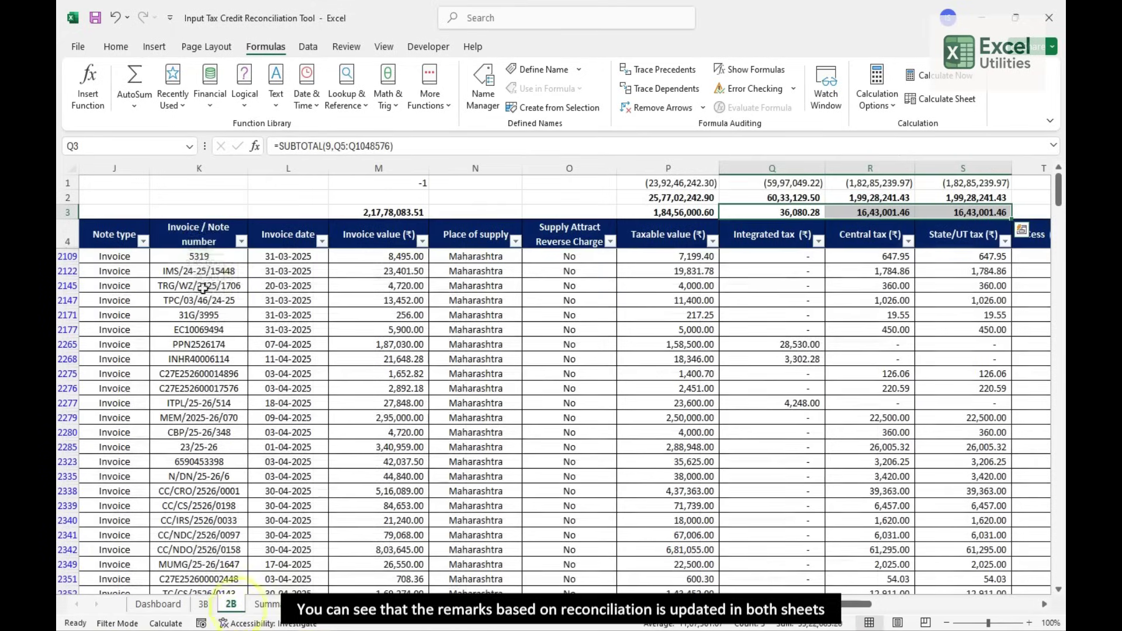
click(195, 237)
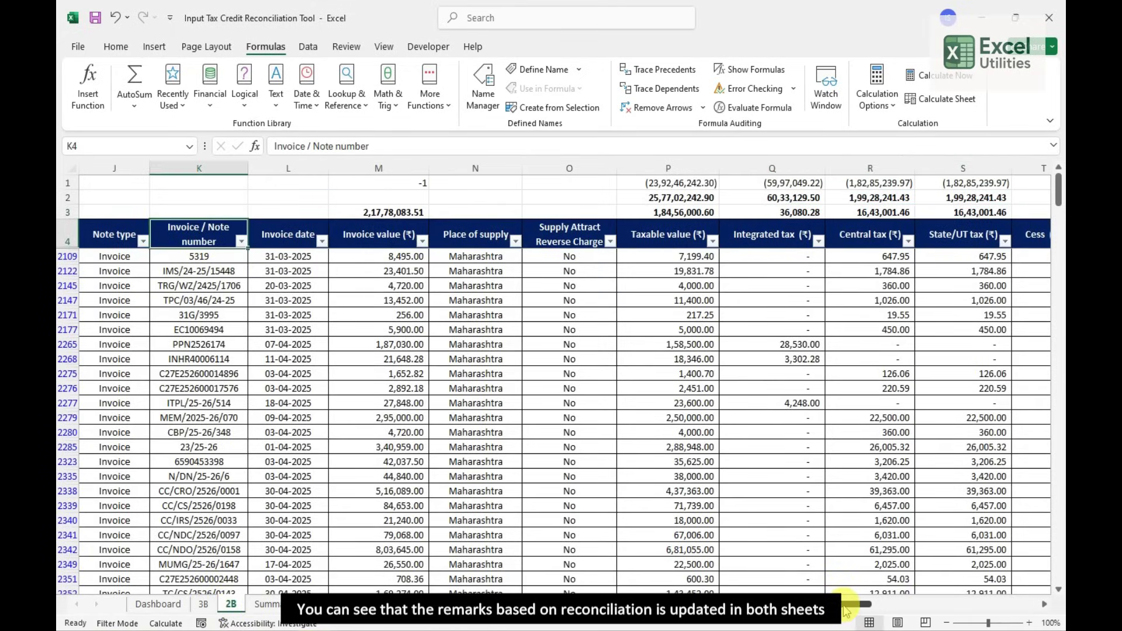
drag(846, 608, 585, 585)
click(321, 241)
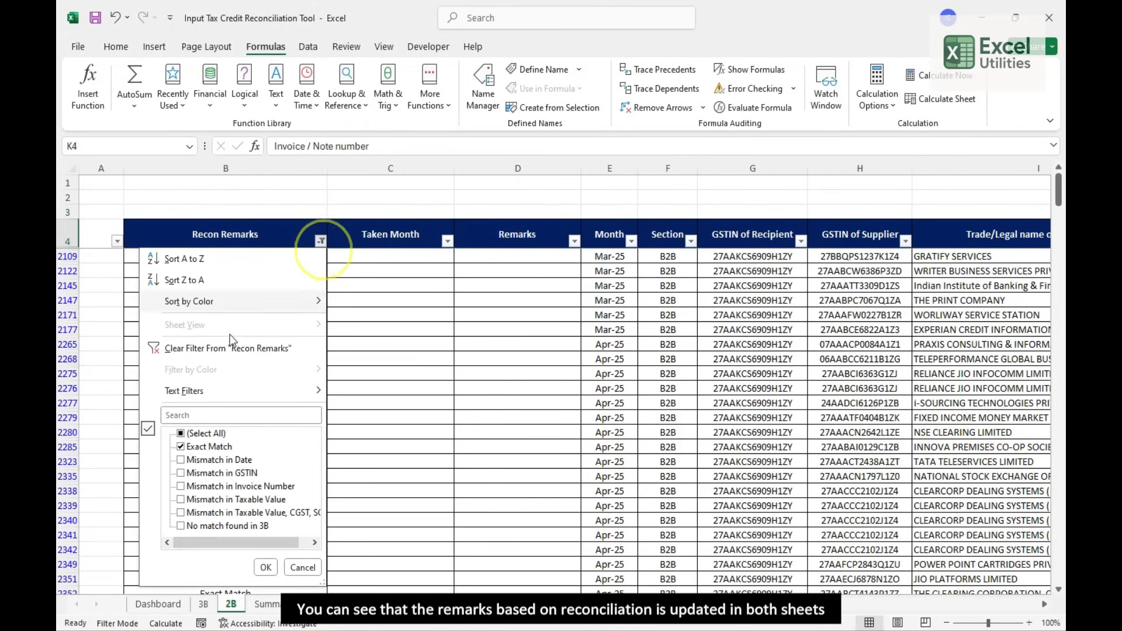
click(188, 434)
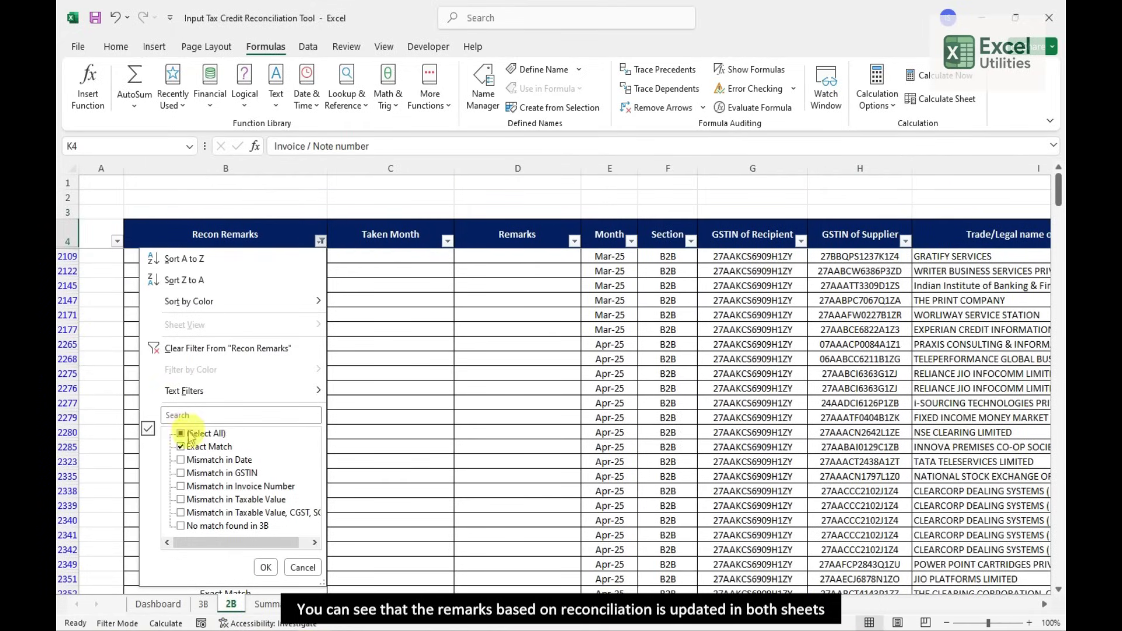
click(265, 568)
Run the GSTIN Reco reconciliation from the Dashboard and dismiss its completion message
click(178, 608)
click(413, 282)
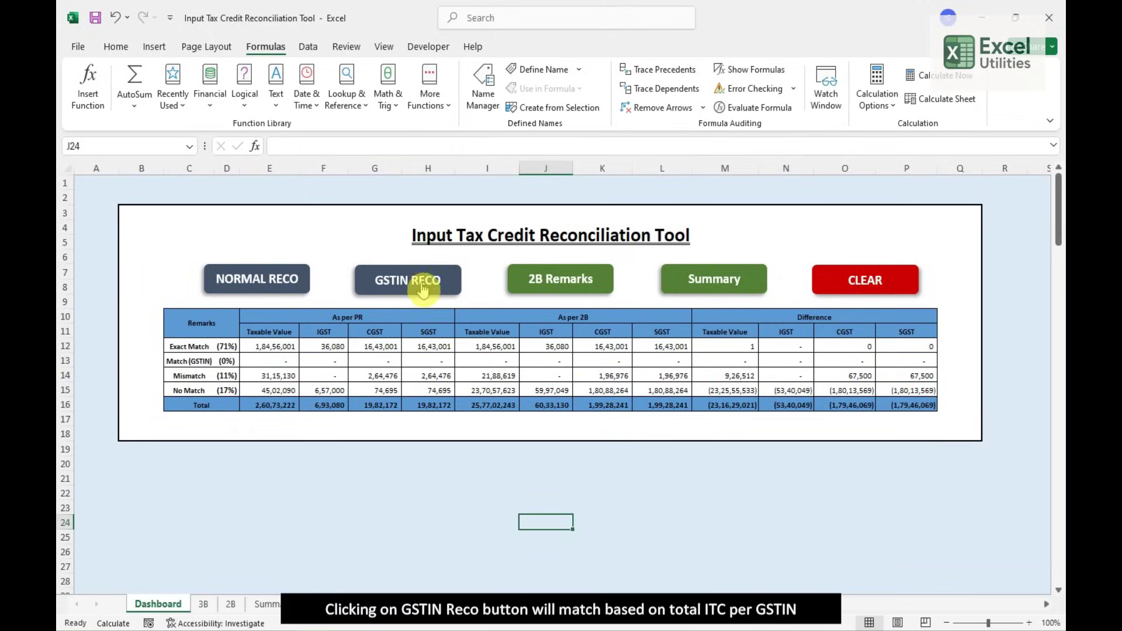
click(630, 374)
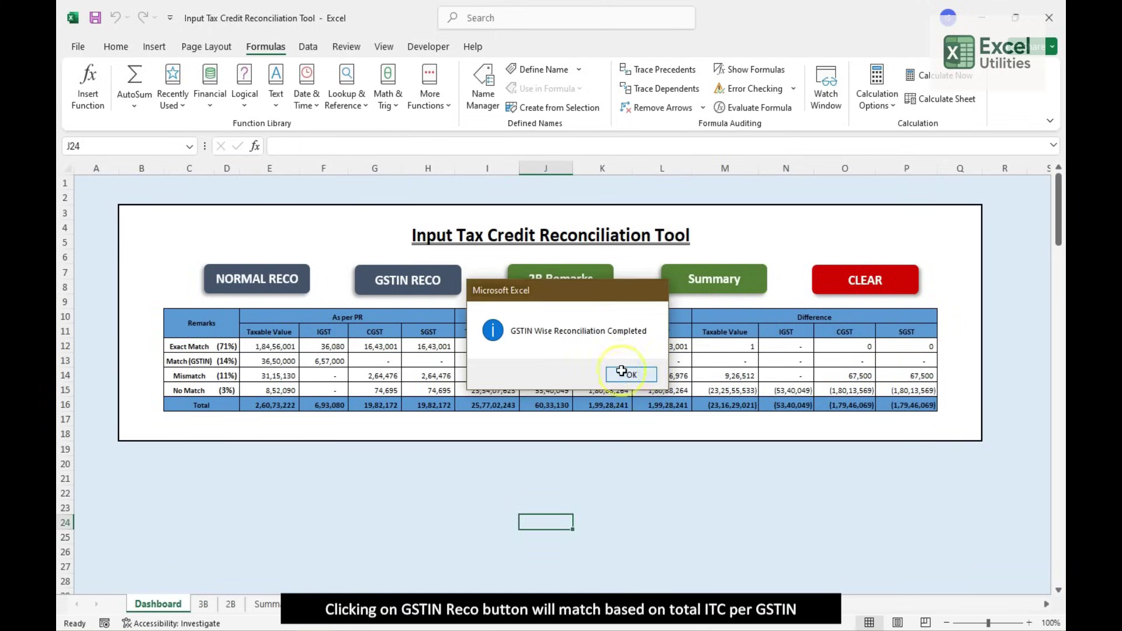
On sheet 3B, turn on header filters, show only Matched (GSTIN Level) in Recon Remarks and check that transaction's details
click(202, 603)
click(798, 251)
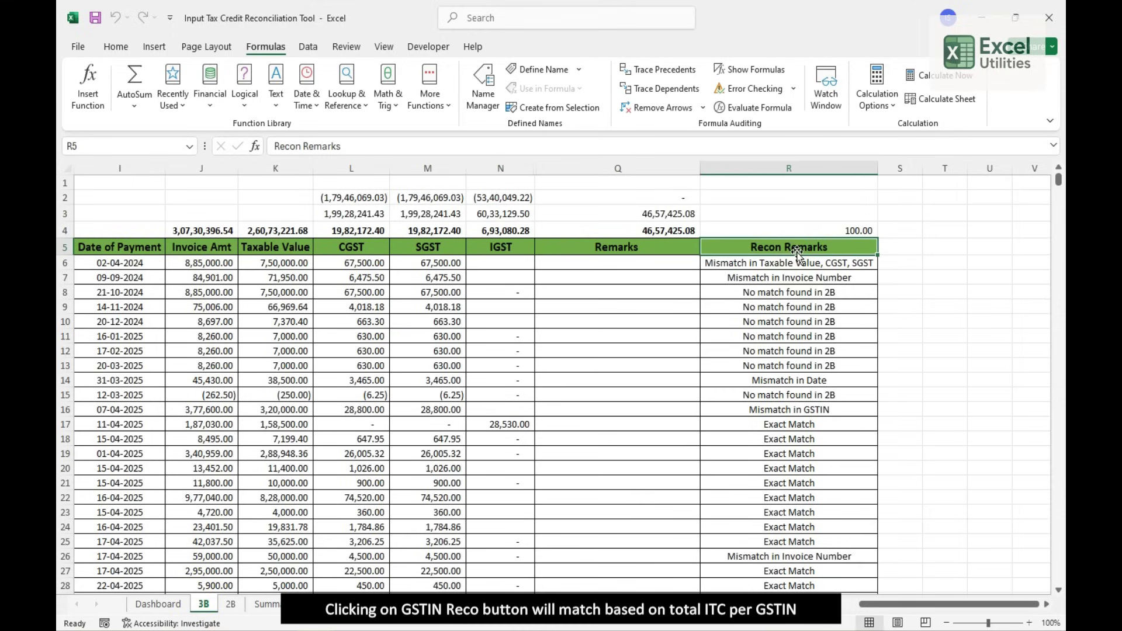
key(ctrl+shift+l)
key(alt+Down)
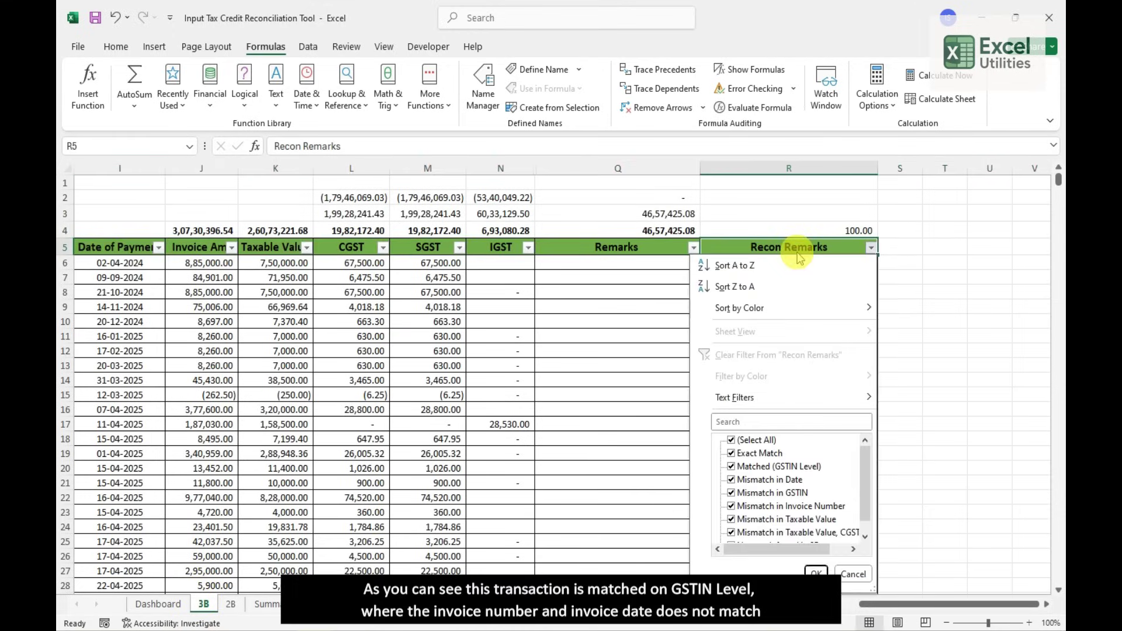
key(Down)
key(Down)
key(Down)
key(Down)
key(Down)
key(Down)
key(Down)
key(Down)
key(Down)
key(space)
key(Down)
key(Down)
key(space)
key(Return)
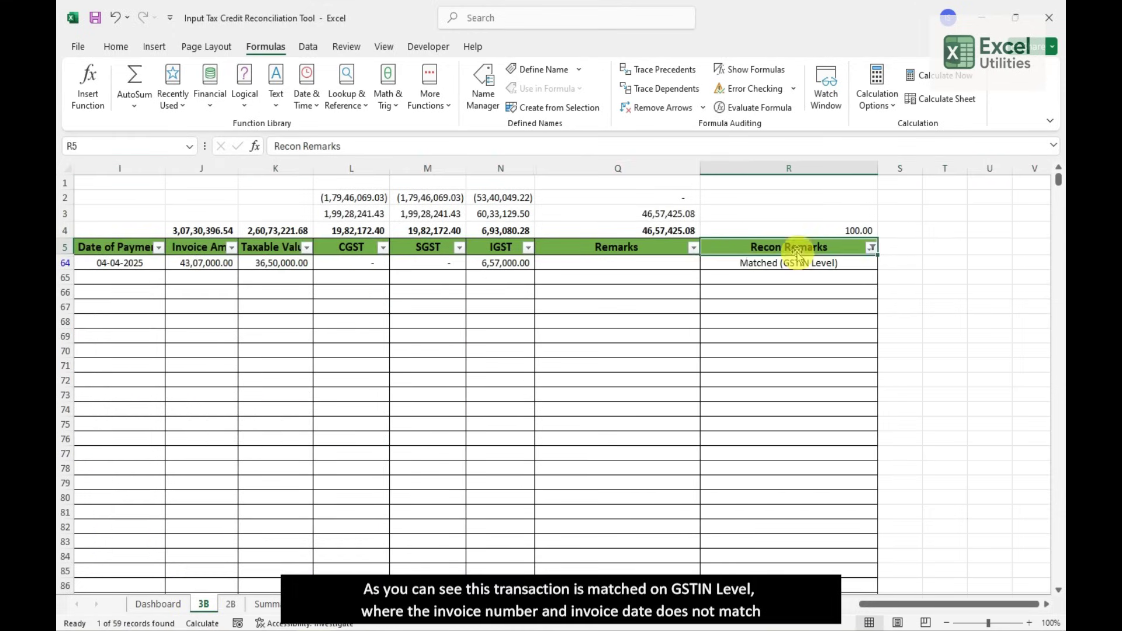
scroll(798, 251, left, 4)
scroll(798, 251, right, 4)
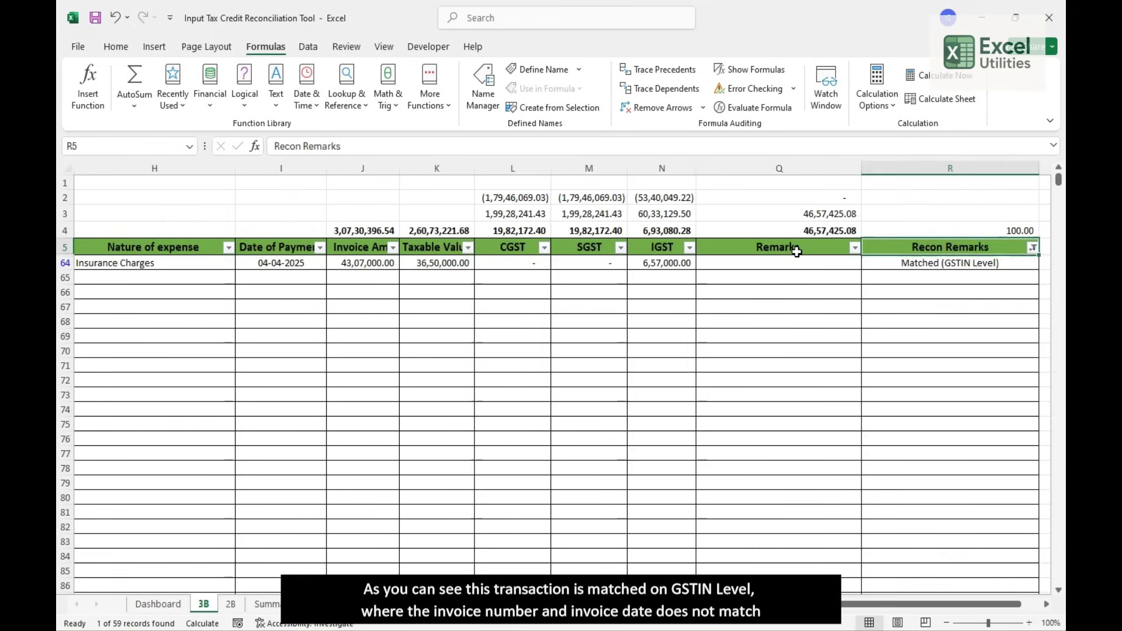
click(797, 252)
scroll(796, 251, right, 1)
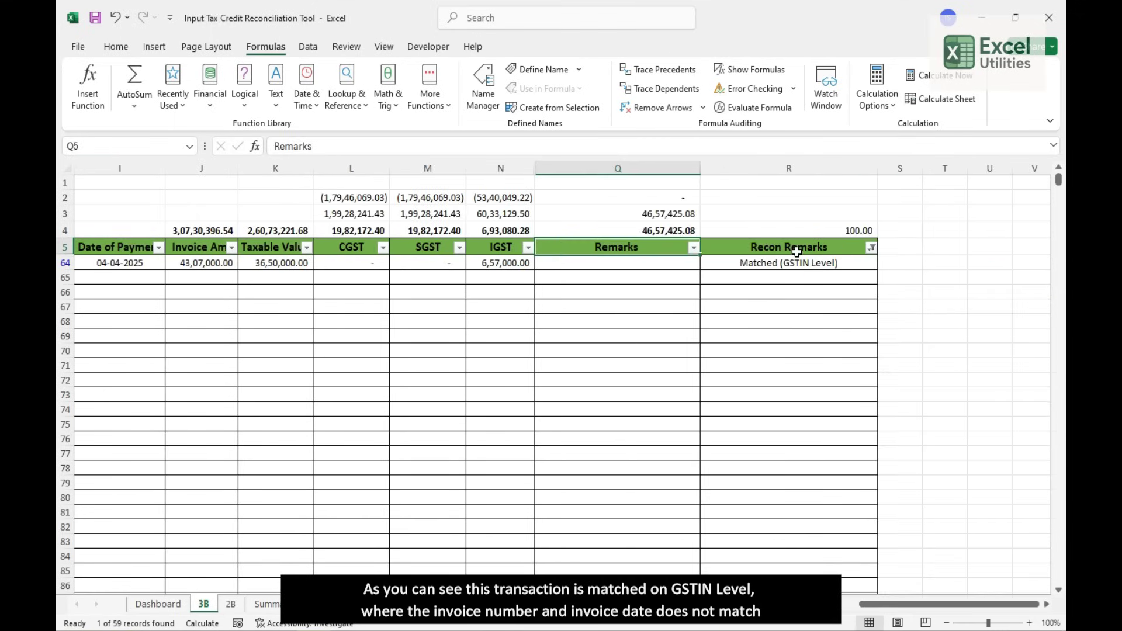
On sheet 2B, filter Recon Remarks to show only Matched (GSTIN Level)
click(232, 604)
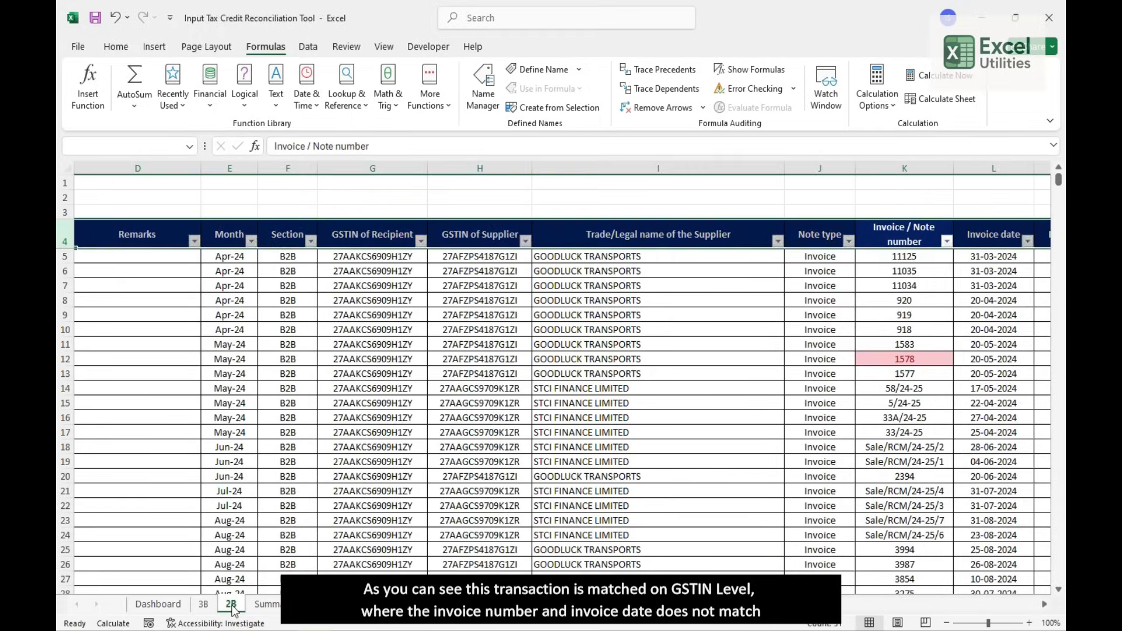
key(ctrl+Left)
key(Right)
key(Right)
key(Right)
key(Left)
key(Left)
key(Left)
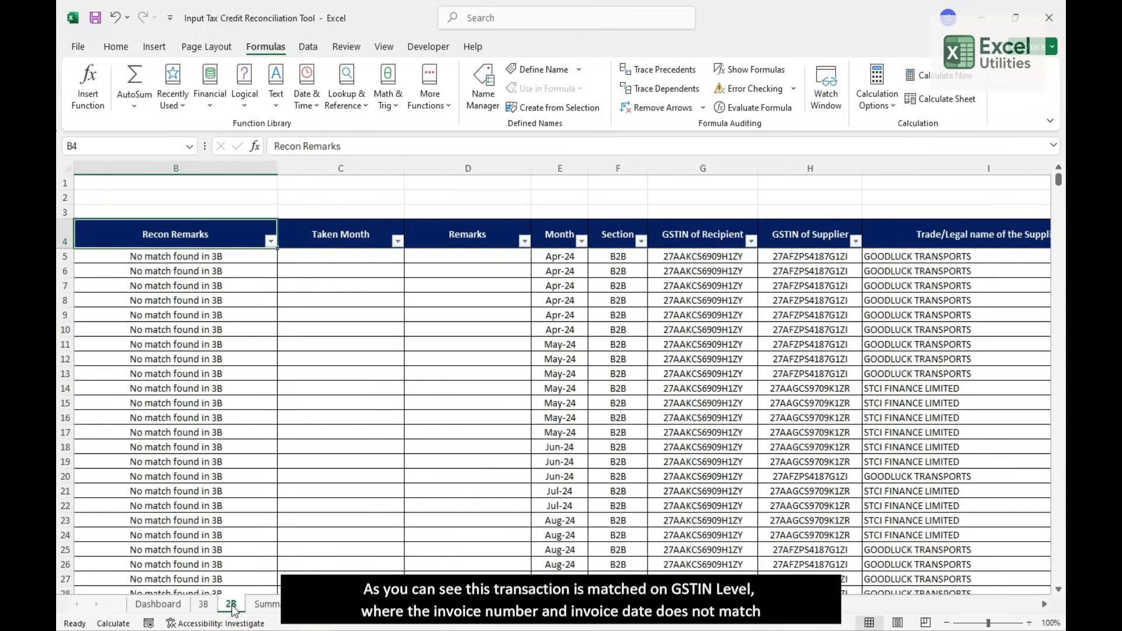
key(alt+Down)
key(e)
key(Down)
key(space)
key(Down)
key(Down)
key(space)
key(Return)
key(Right)
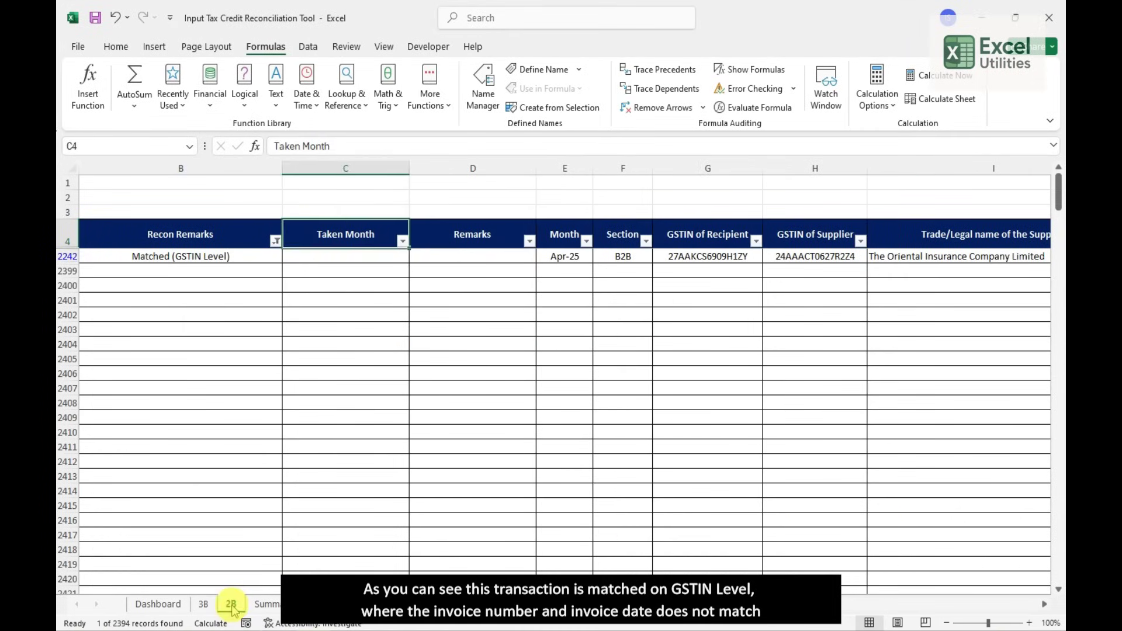
Check the invoice number, invoice date, value and tax amounts of the GSTIN-matched transaction on sheet 2B
key(Right)
key(Right)
key(Right)
key(Right)
key(Right)
key(Right)
key(Right)
key(Right)
key(Right)
key(Right)
key(Left)
key(Left)
key(Down)
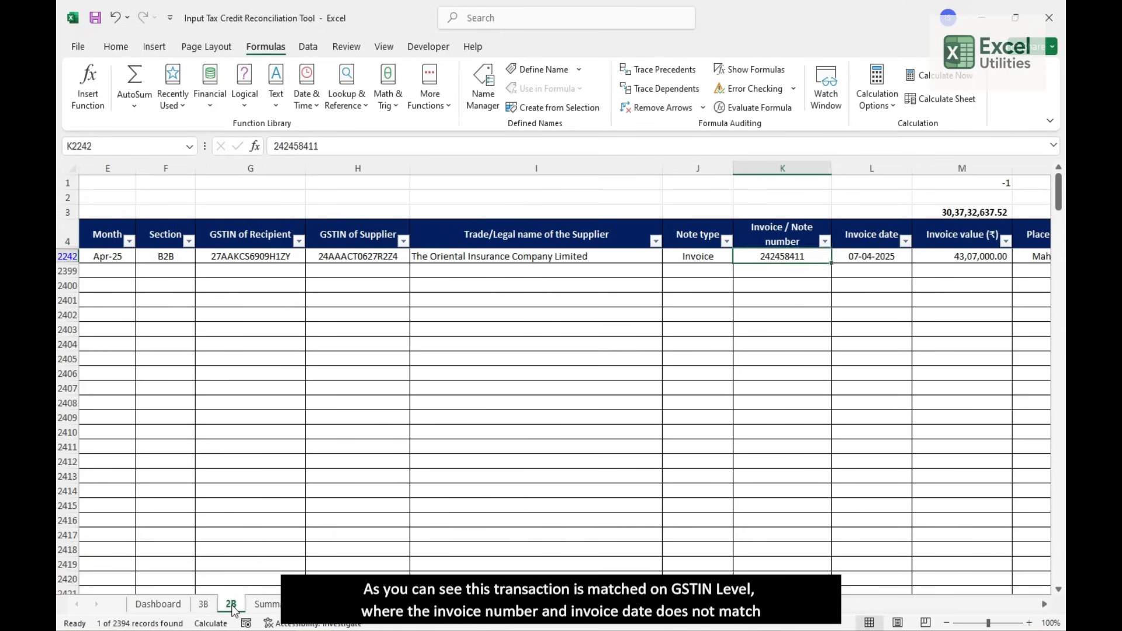
key(shift+Right)
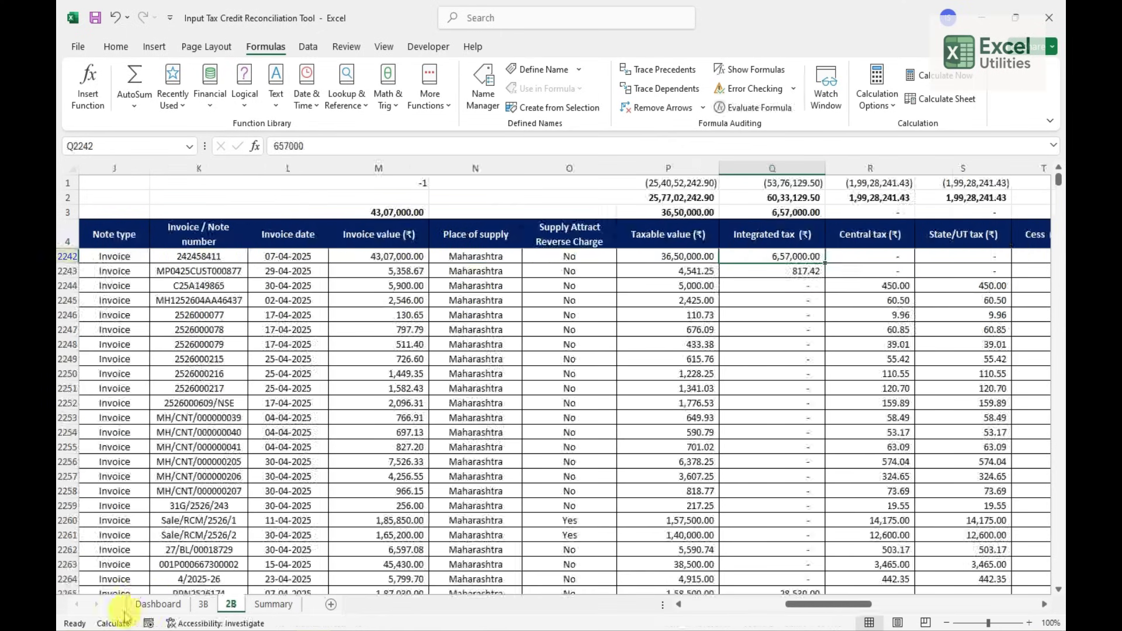
Run 2B Remarks from the Dashboard and dismiss its completion message
click(158, 604)
click(570, 275)
click(619, 374)
On sheet 2B, turn on header filters and inspect the remark types offered in the Recon Remarks filter
click(231, 604)
click(363, 270)
key(Up)
key(Up)
key(ctrl+Left)
key(ctrl+Up)
key(ctrl+Left)
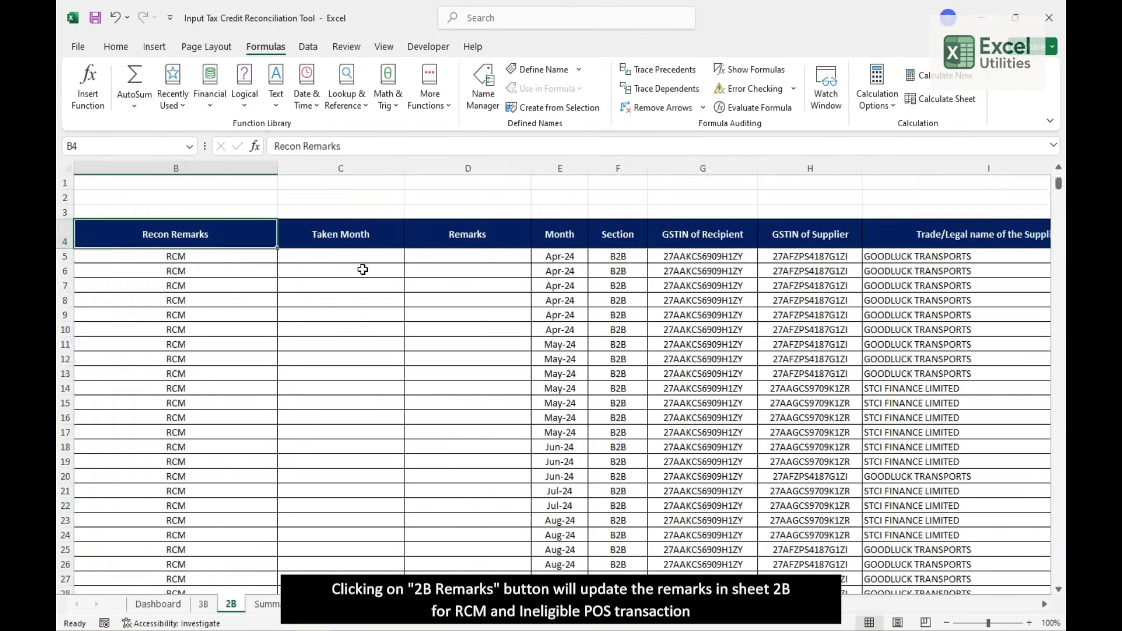
key(shift+space)
key(Left)
key(Right)
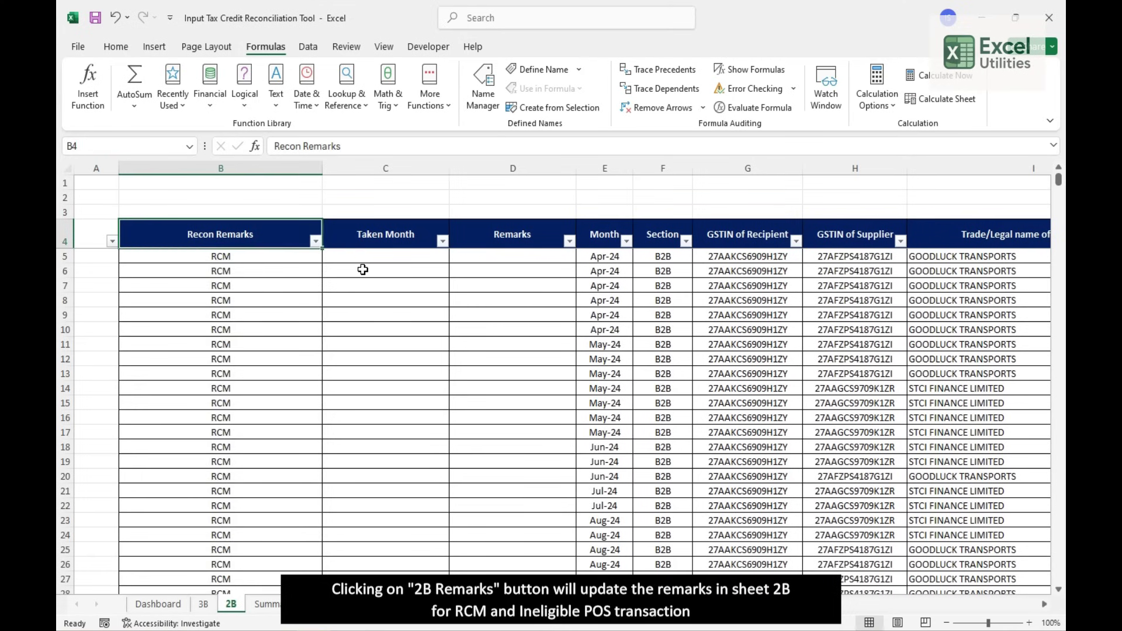
key(alt+Down)
key(Down)
key(Down)
key(Down)
key(Down)
key(Down)
key(Down)
key(Down)
key(Down)
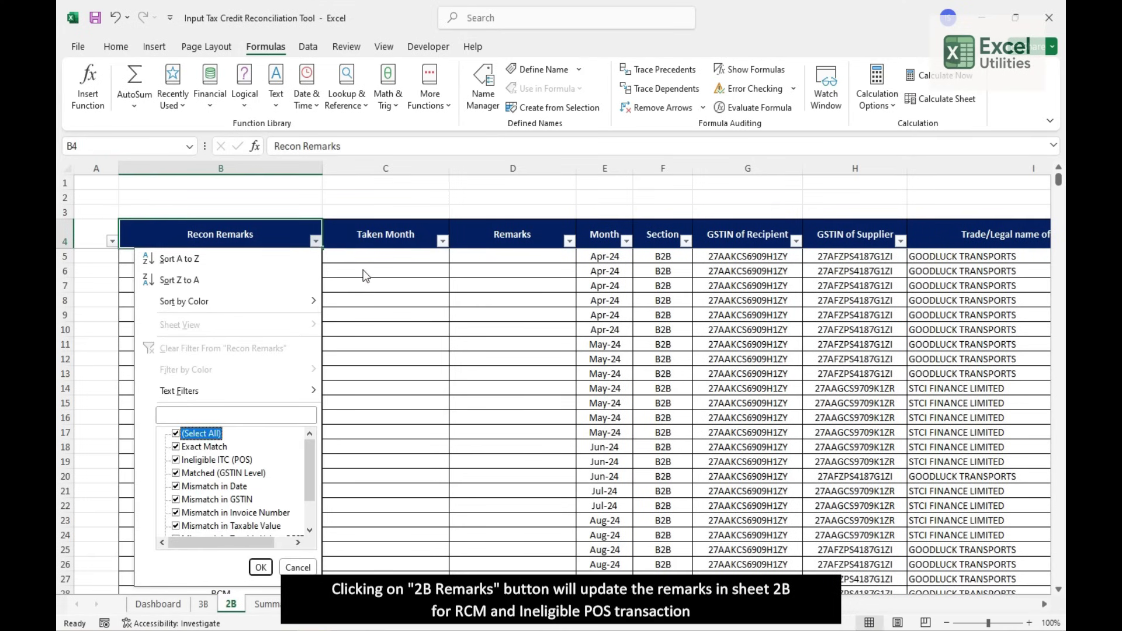
key(Escape)
Filter the Supply Attract Reverse Charge column on sheet 2B to show only Yes
key(Right)
key(Right)
key(Right)
key(Right)
key(Right)
key(Right)
key(Right)
key(Right)
key(Right)
key(Right)
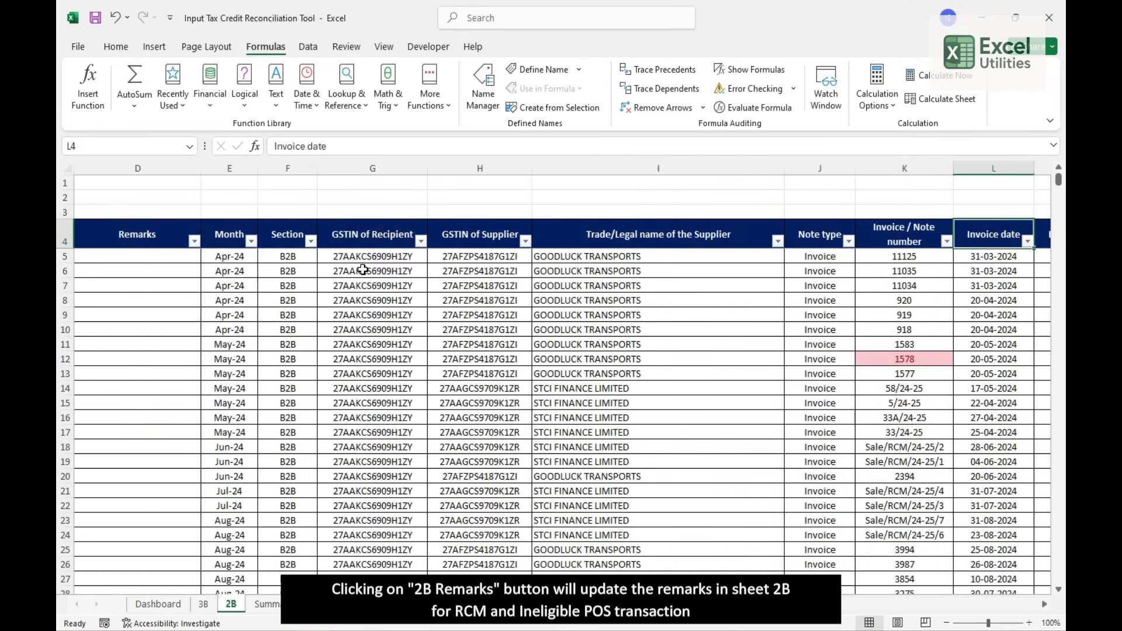
key(Right)
key(Right)
key(Right)
key(Right)
key(Left)
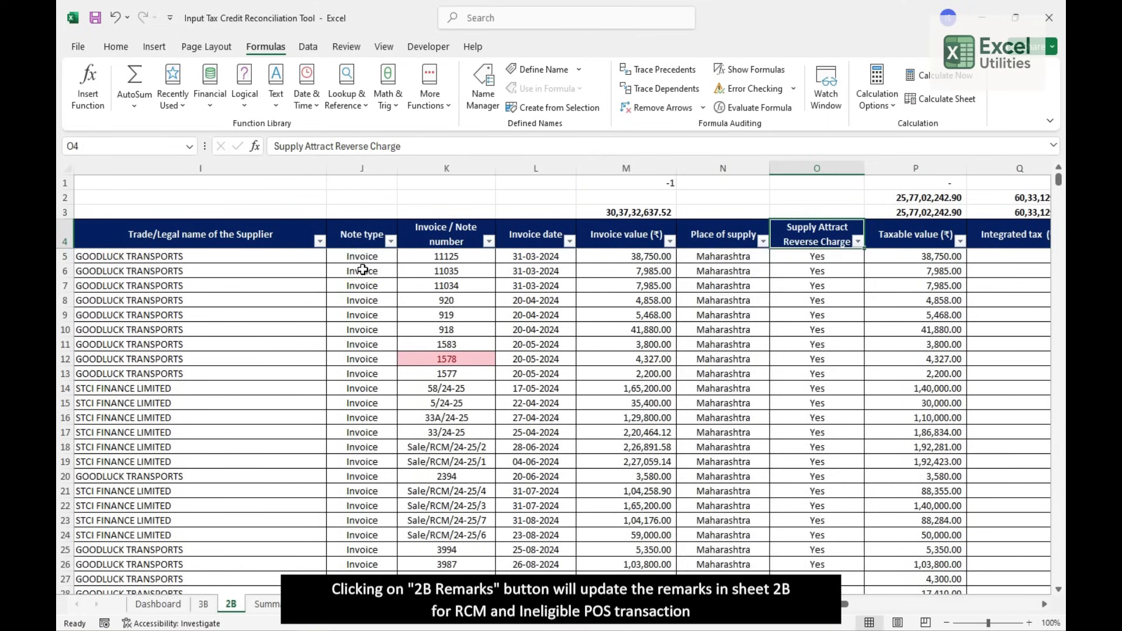
key(alt+Down)
key(Down)
key(Down)
key(Down)
key(Down)
key(Down)
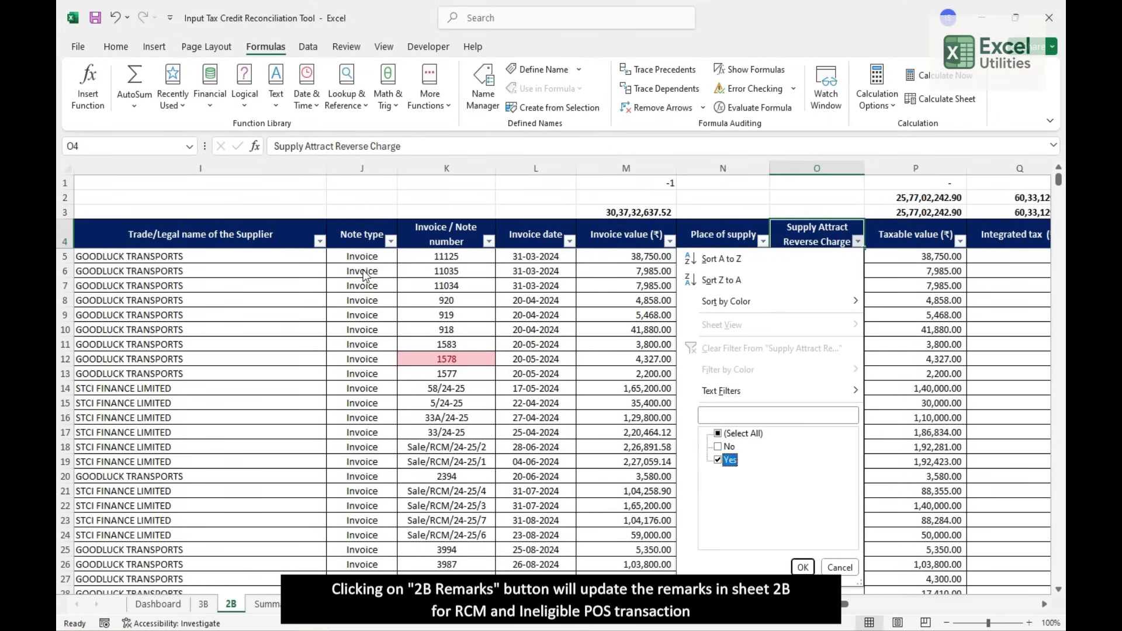
key(Return)
Check the Recon Remarks of the reverse-charge rows, and clear the Supply Attract Reverse Charge filter
key(Home)
key(Right)
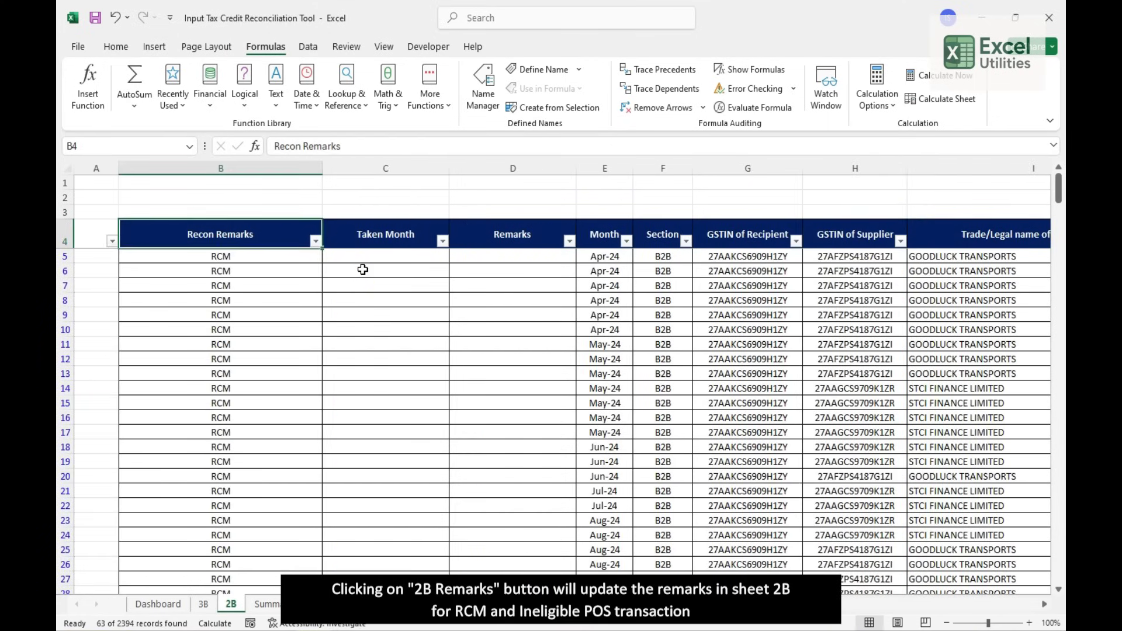
key(alt+Down)
key(Escape)
key(Right)
Filter the ITC Availability column on sheet 2B to show only No
key(Right)
key(Right)
key(Right)
key(Right)
key(Right)
key(Right)
key(Right)
key(Right)
key(Right)
key(Right)
key(Right)
key(Right)
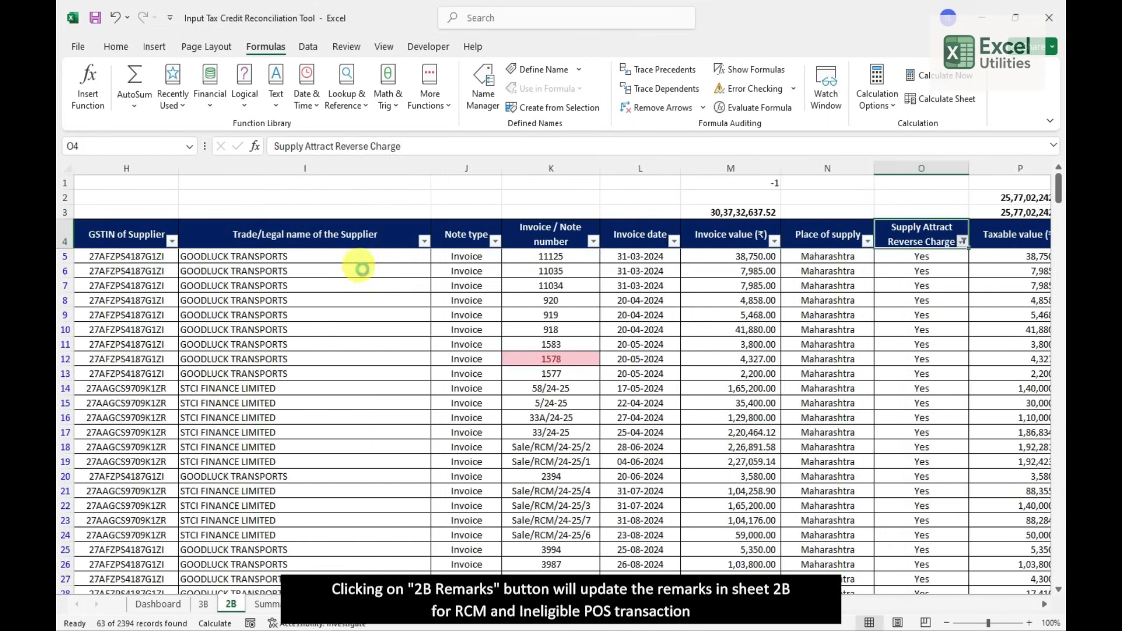
key(alt+Down)
key(c)
key(ctrl+Right)
key(Left)
key(Left)
key(Left)
key(Left)
key(Left)
key(Left)
key(Left)
key(Left)
key(Left)
key(Right)
key(Right)
key(Right)
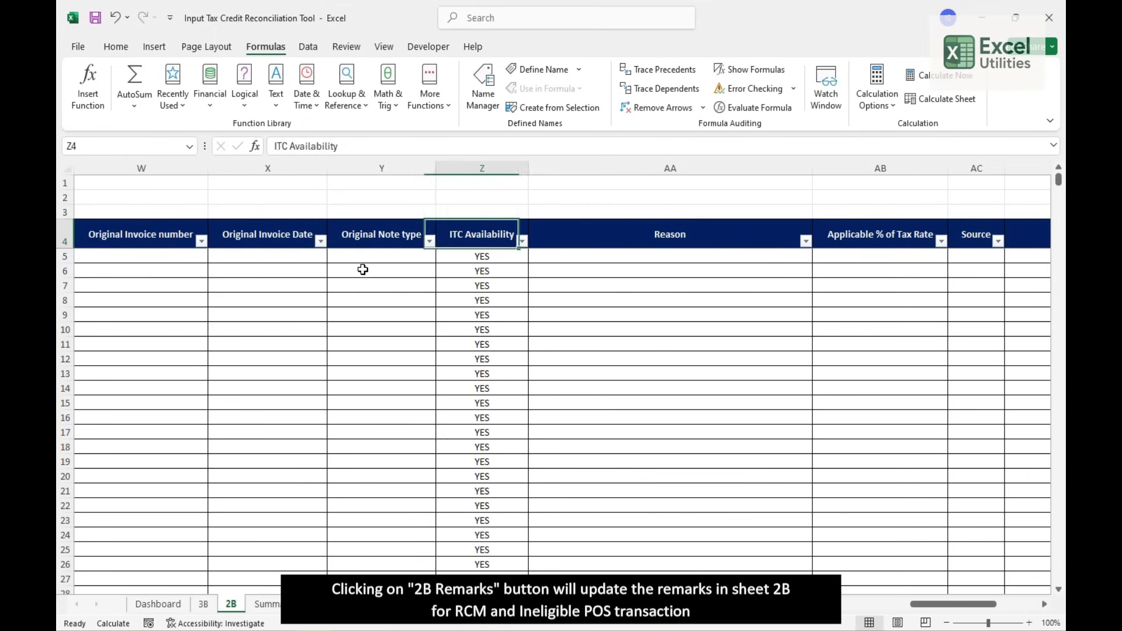
key(alt+Down)
key(Down)
key(Down)
key(Down)
key(Down)
key(Down)
key(Down)
key(Down)
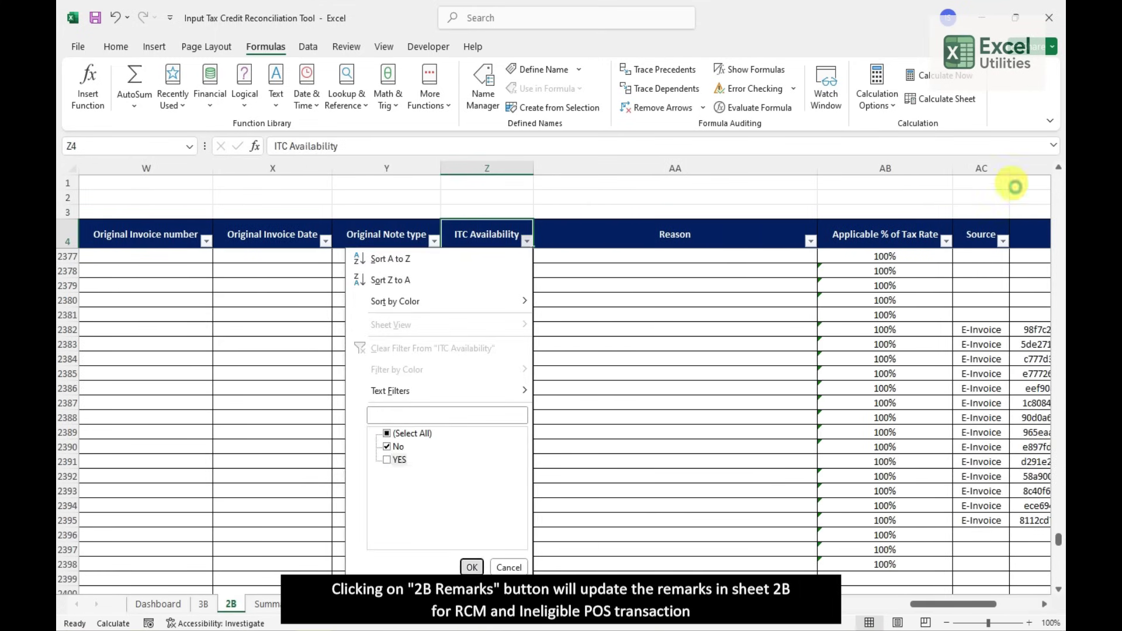
key(Return)
Check the reasons and Recon Remarks of the rows without ITC availability, and turn off the header filters
scroll(1016, 187, up, 6)
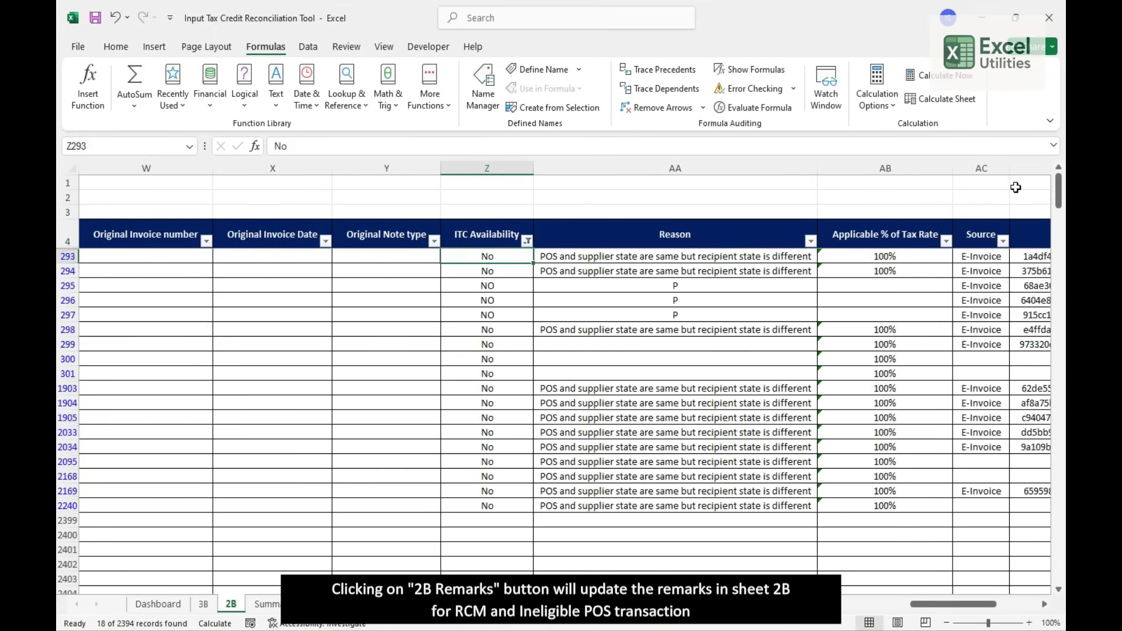
key(ctrl+Home)
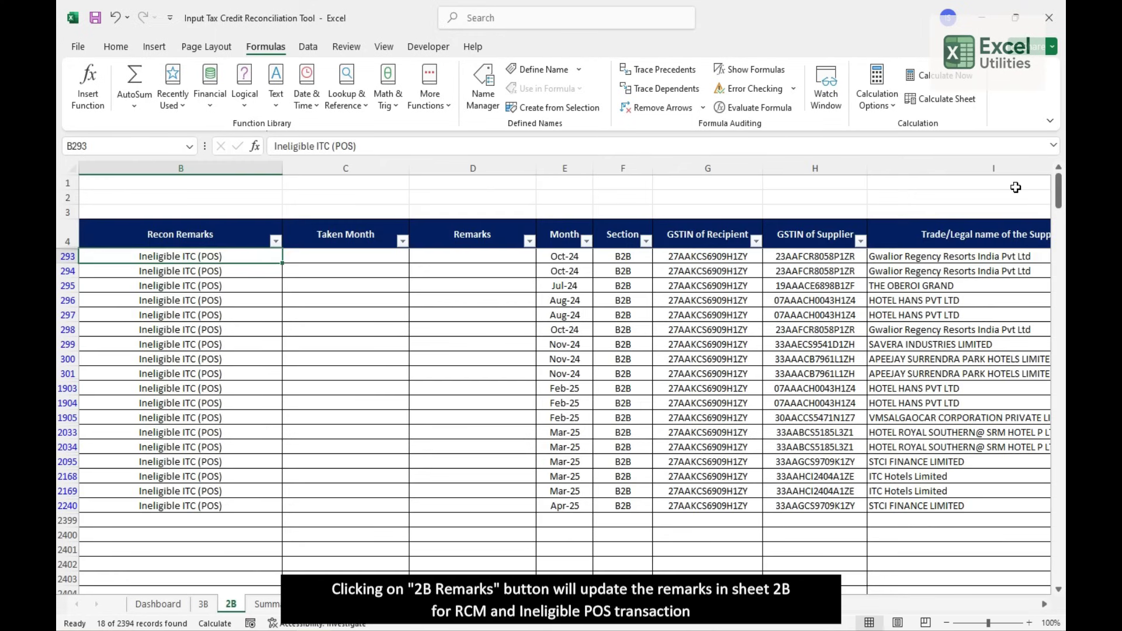
key(ctrl+shift+l)
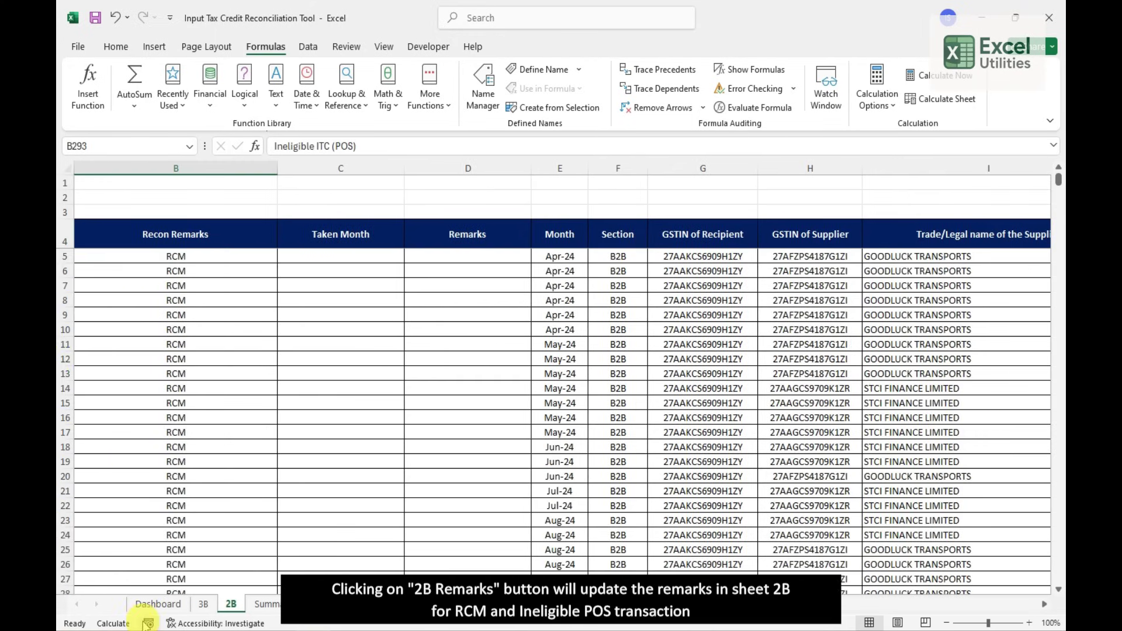
Run Summary from the Dashboard and dismiss its completion message
click(148, 611)
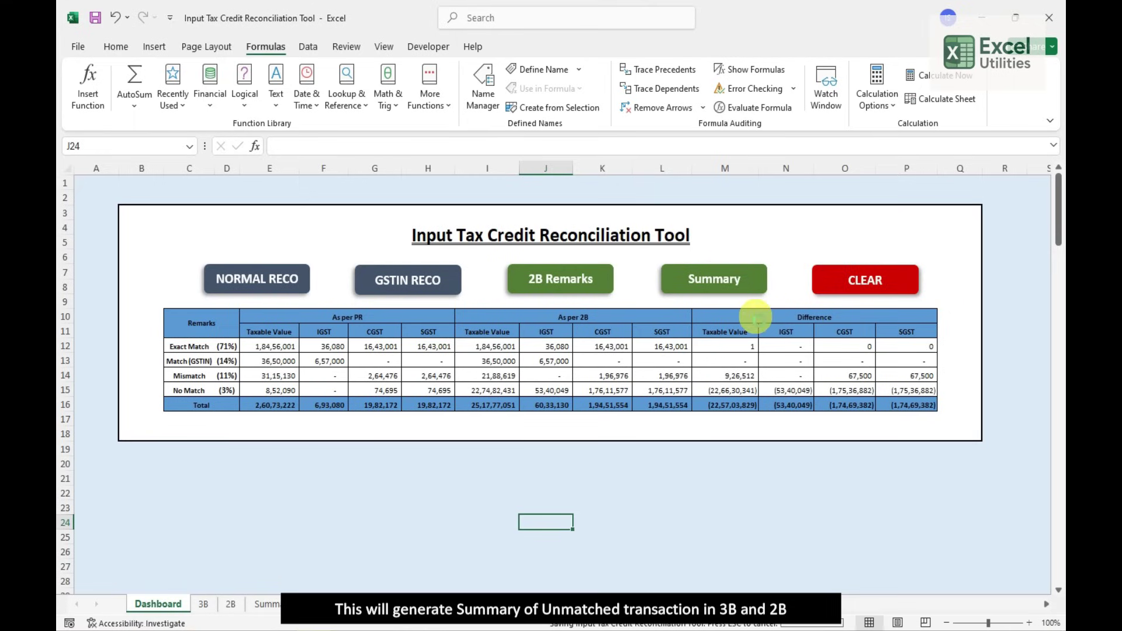
click(740, 297)
click(675, 383)
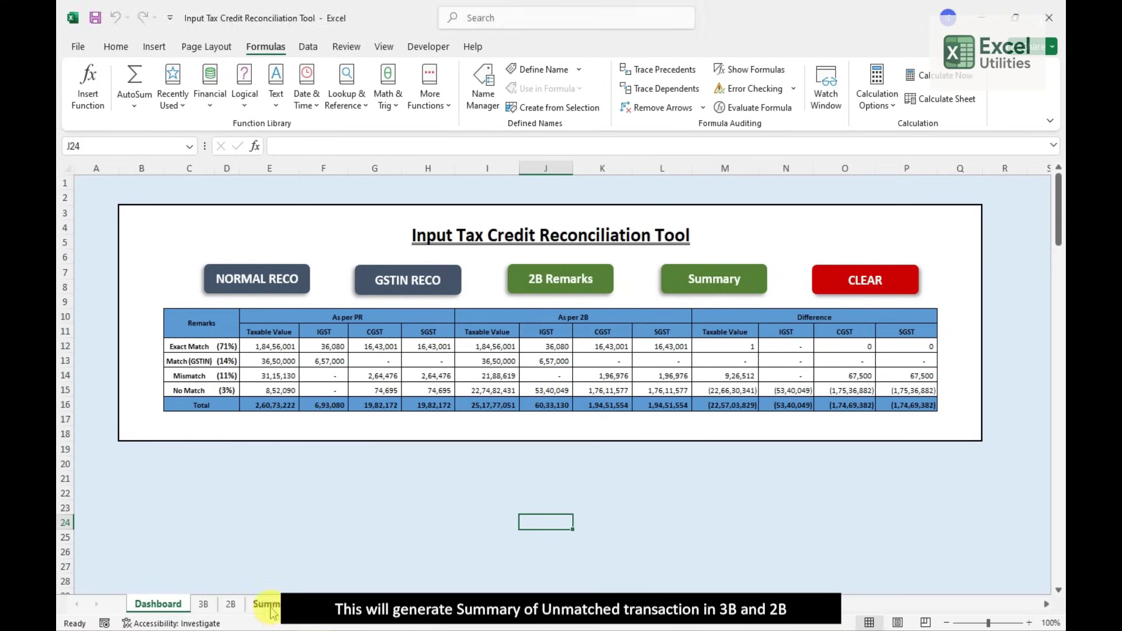
On the Summary sheet, examine the Not Claimed Summary across its 2B, 3B and Difference columns and down its GSTIN rows
click(249, 259)
click(429, 260)
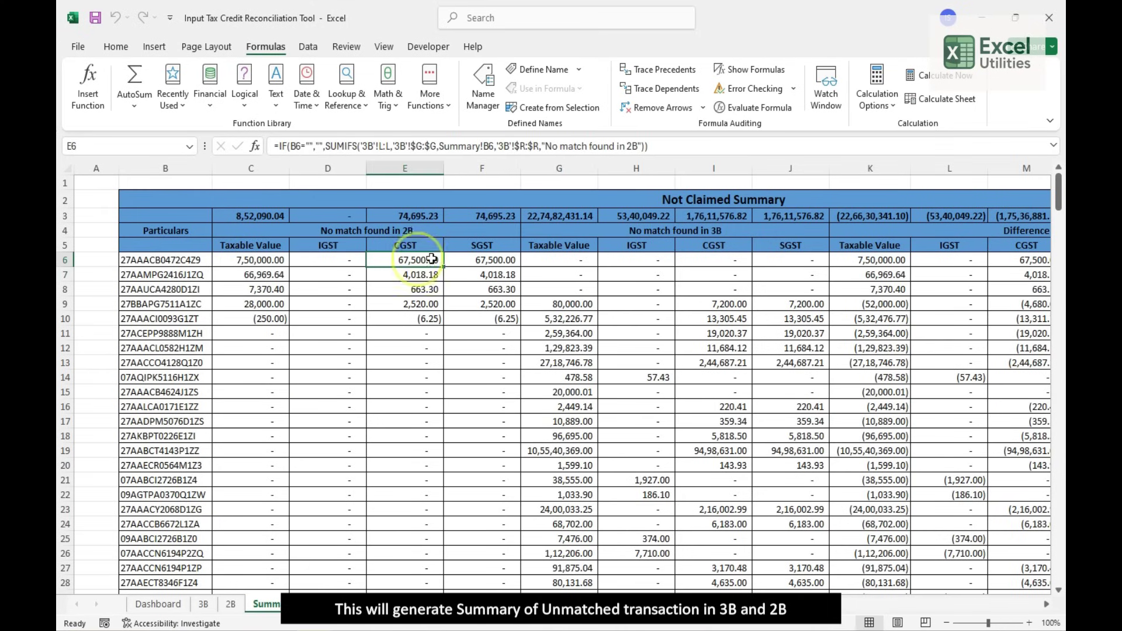
click(634, 268)
key(Right)
key(Right)
key(Right)
key(Right)
key(Right)
key(Right)
key(Right)
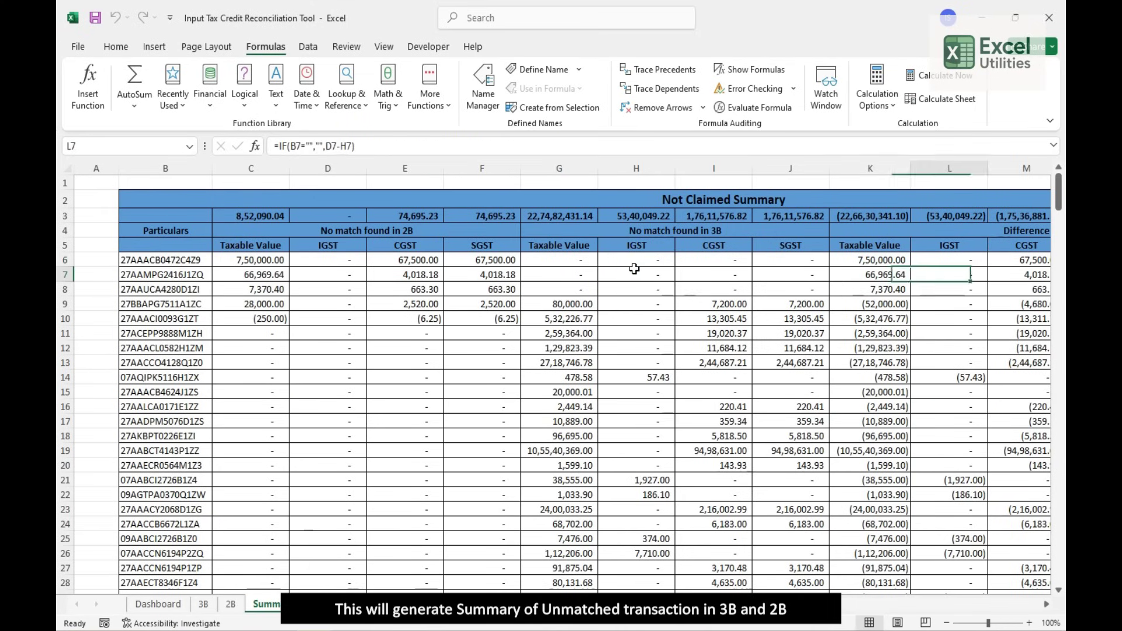
key(Left)
key(Left)
key(Left)
key(Left)
key(Left)
key(Left)
key(Left)
key(Left)
key(Left)
key(Left)
key(Left)
key(Left)
key(Left)
key(Left)
key(Down)
key(Down)
key(Down)
key(Down)
key(Down)
key(Down)
key(Down)
key(Down)
key(Down)
key(Down)
key(Down)
key(Down)
key(Down)
key(Down)
key(Down)
key(Down)
key(Down)
key(Down)
key(Down)
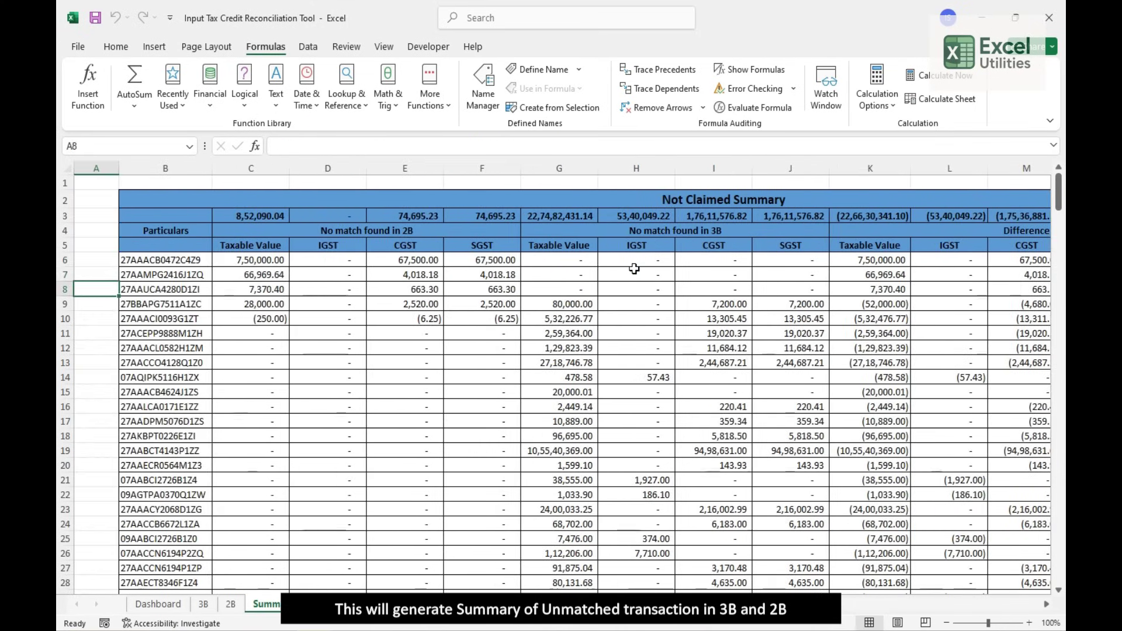
key(Down)
key(Down)
key(Down)
key(Down)
key(Down)
key(Down)
key(Down)
key(Down)
key(Down)
key(Down)
key(Down)
key(Down)
key(Down)
key(Down)
key(Down)
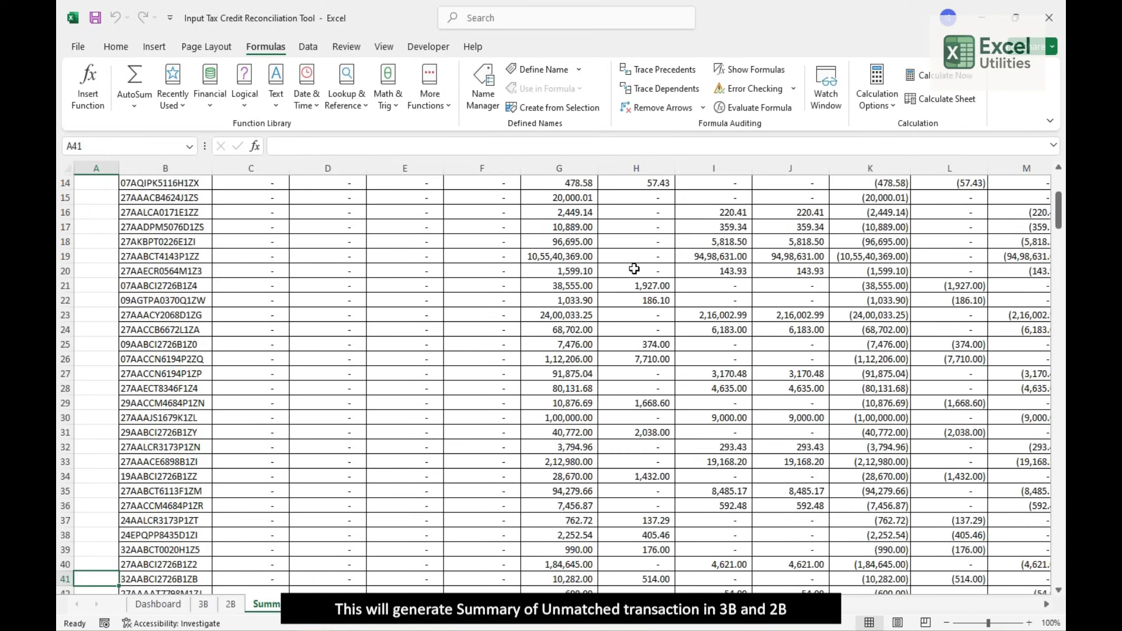
Select the Taken Month cells below the header on sheet 3B and on sheet 2B to point out the columns
click(203, 604)
drag(883, 605, 848, 605)
drag(140, 263, 120, 581)
click(230, 605)
drag(319, 256, 318, 552)
On the Summary sheet, examine the All Other ITC Claimed Summary formulas under As per PR and As per 2B, and the Difference columns
click(266, 604)
drag(731, 604, 912, 605)
scroll(666, 421, up, 5)
click(411, 262)
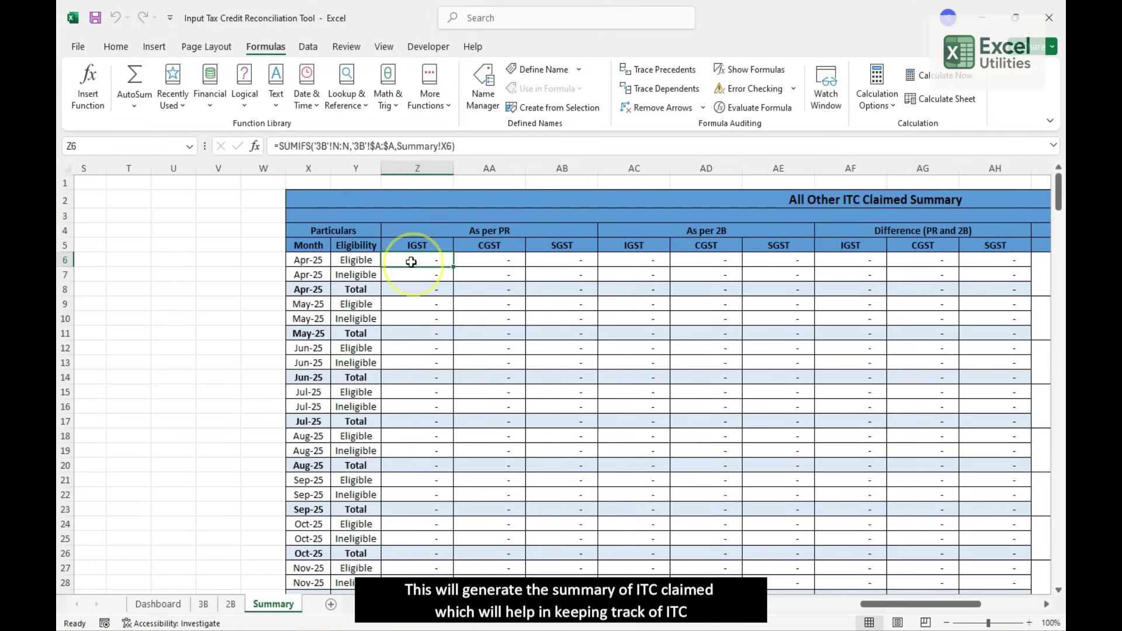
click(423, 273)
click(505, 259)
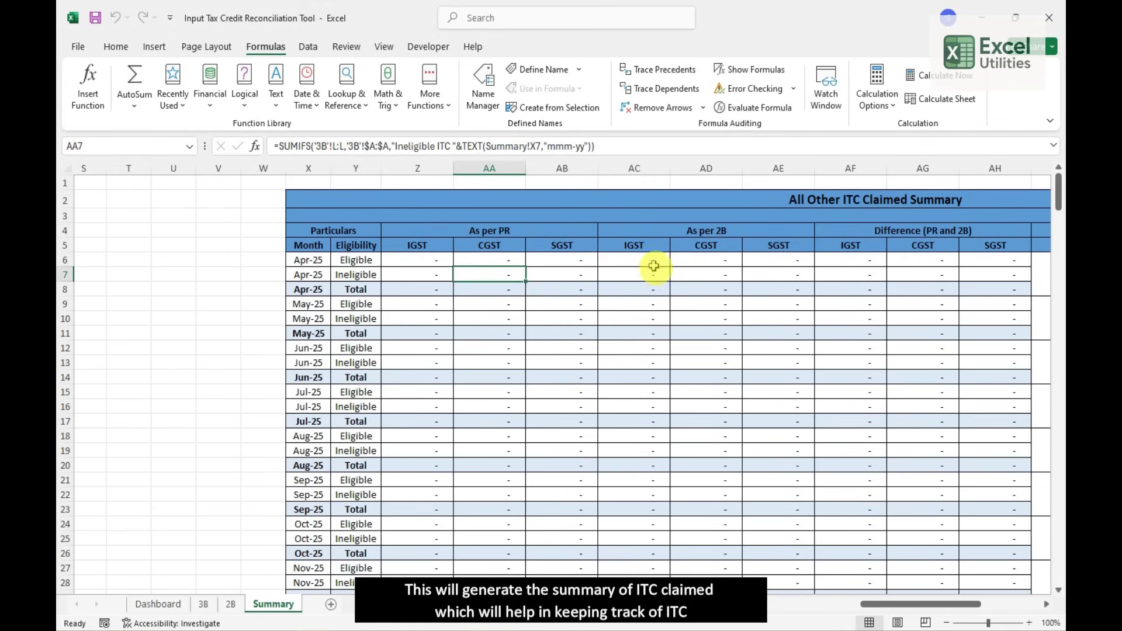
click(650, 262)
click(716, 260)
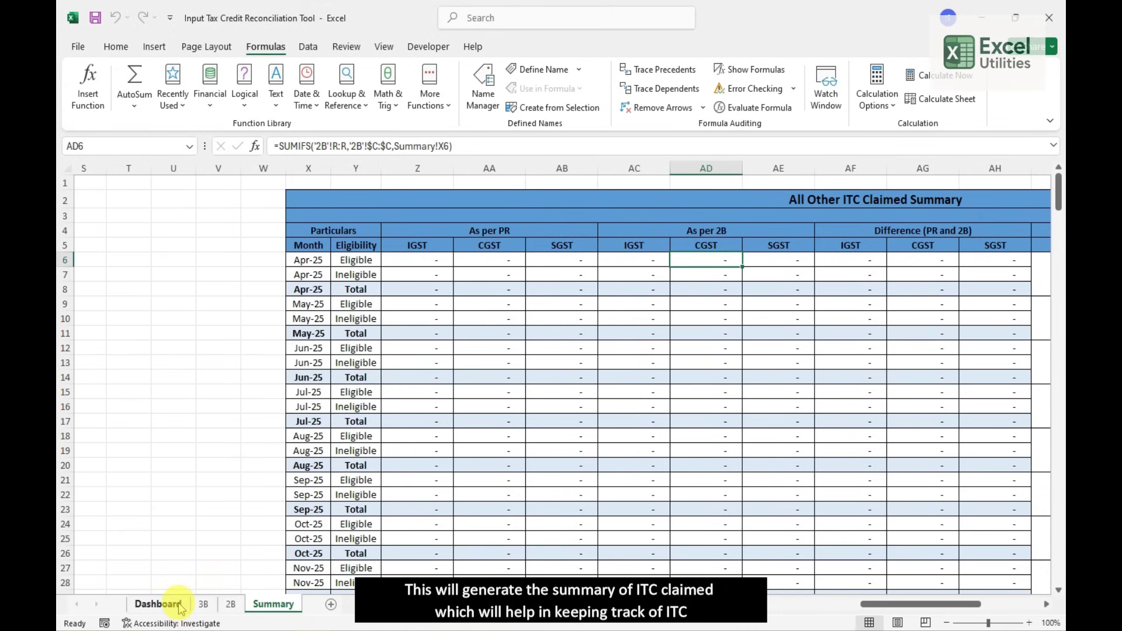
drag(854, 232, 982, 260)
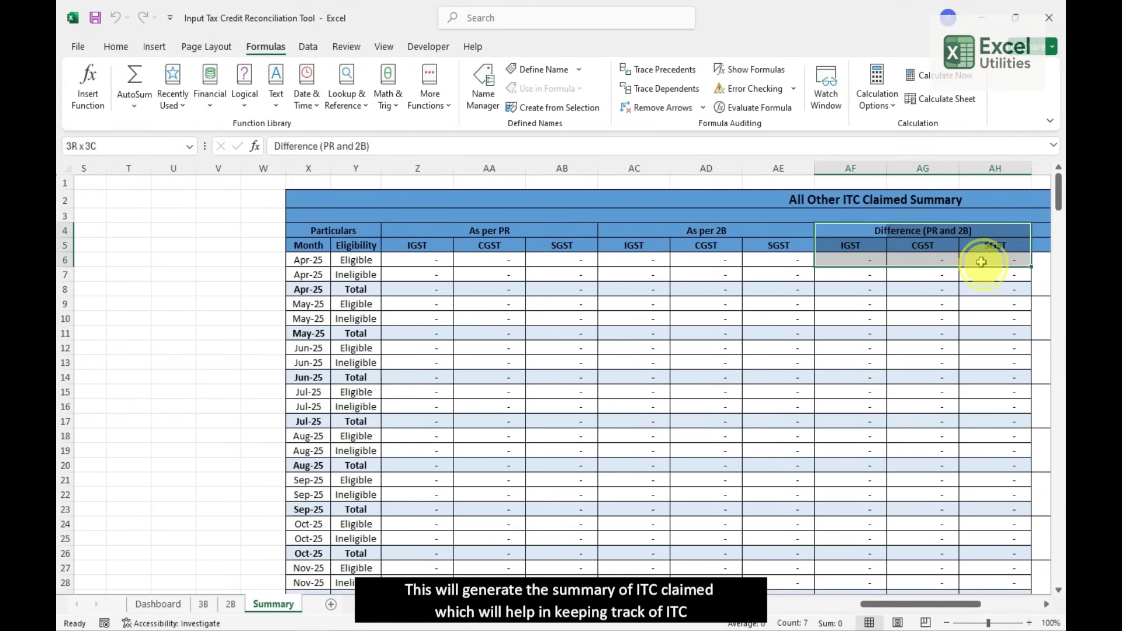
drag(906, 605, 659, 595)
Run CLEAR from the Dashboard and dismiss its completion message
click(158, 604)
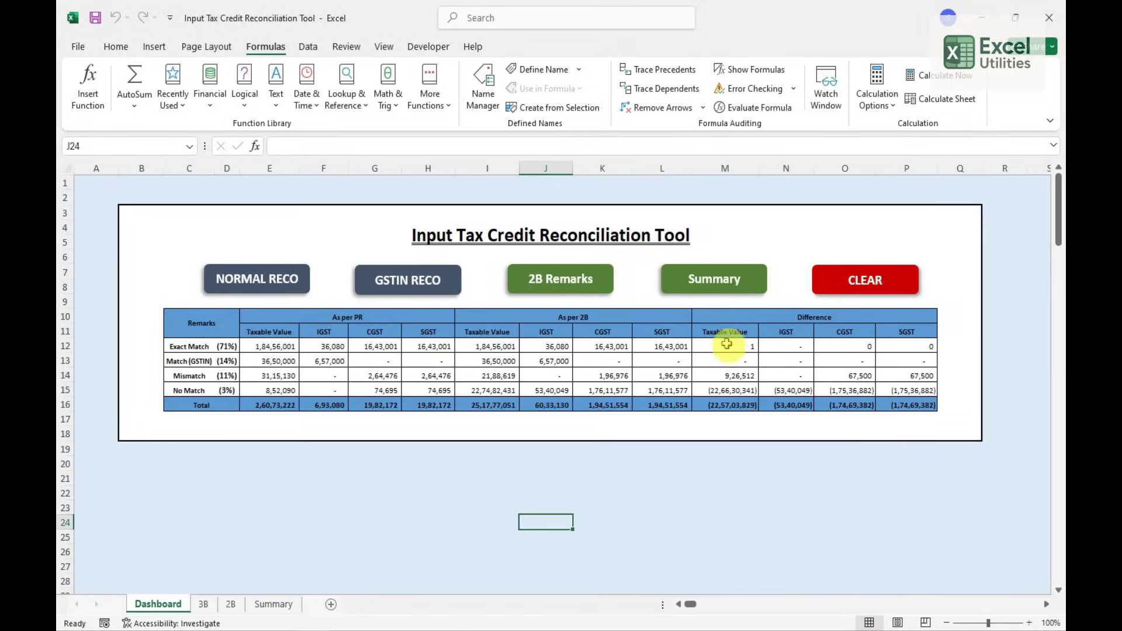
click(878, 280)
click(612, 376)
Check the Recon Remarks columns on sheets 3B and 2B, and return to the Dashboard
click(203, 604)
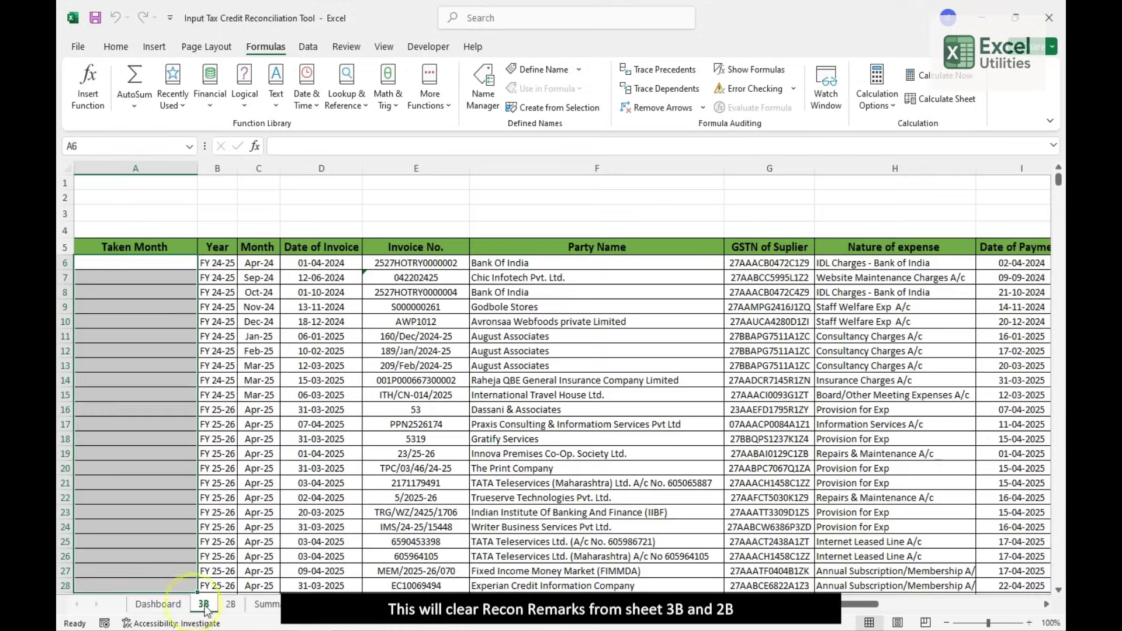
drag(859, 604, 990, 546)
click(954, 170)
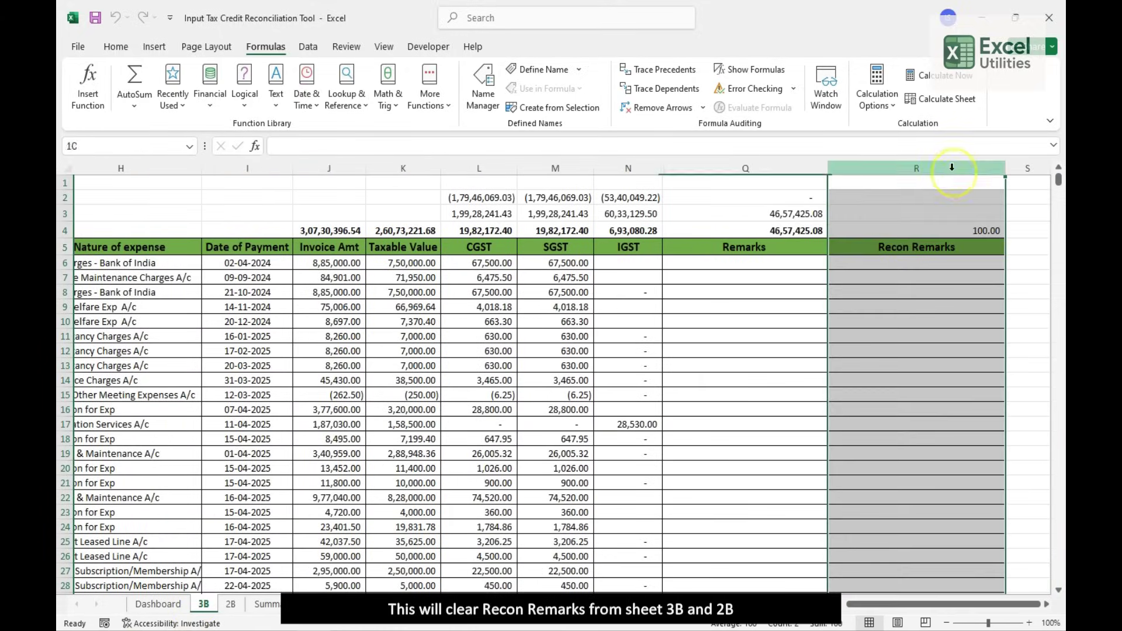
click(231, 603)
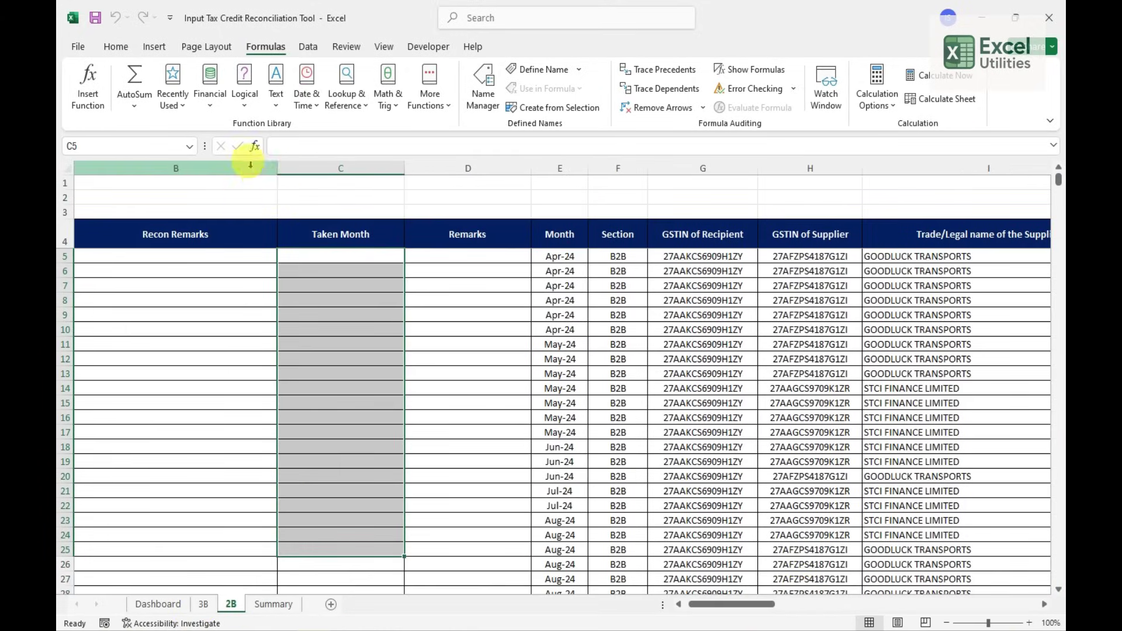
click(252, 168)
click(170, 604)
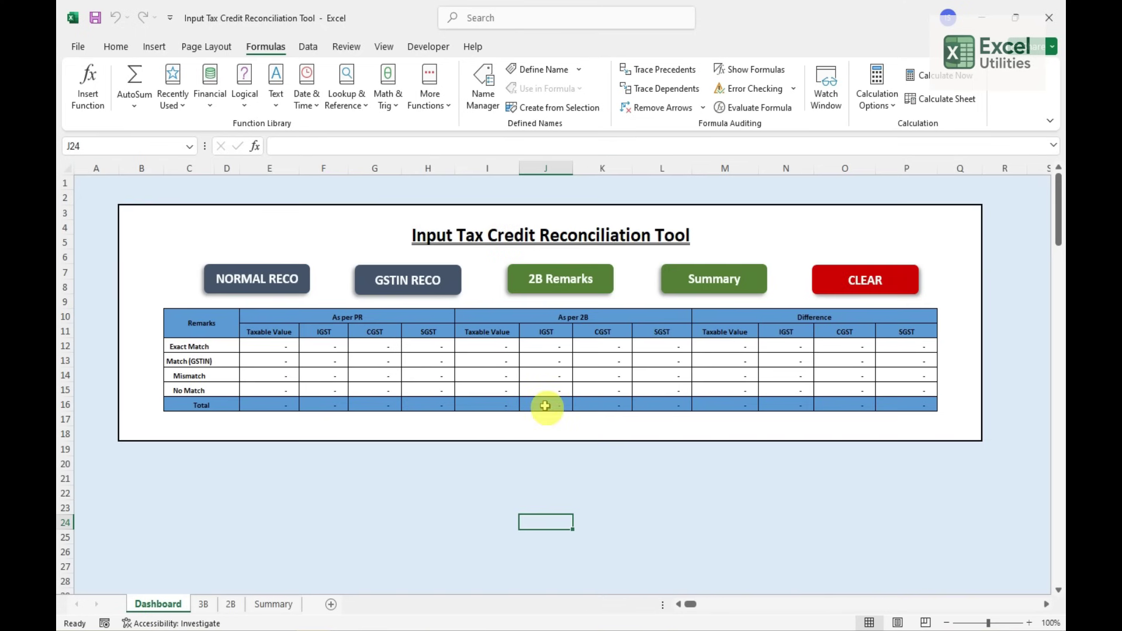